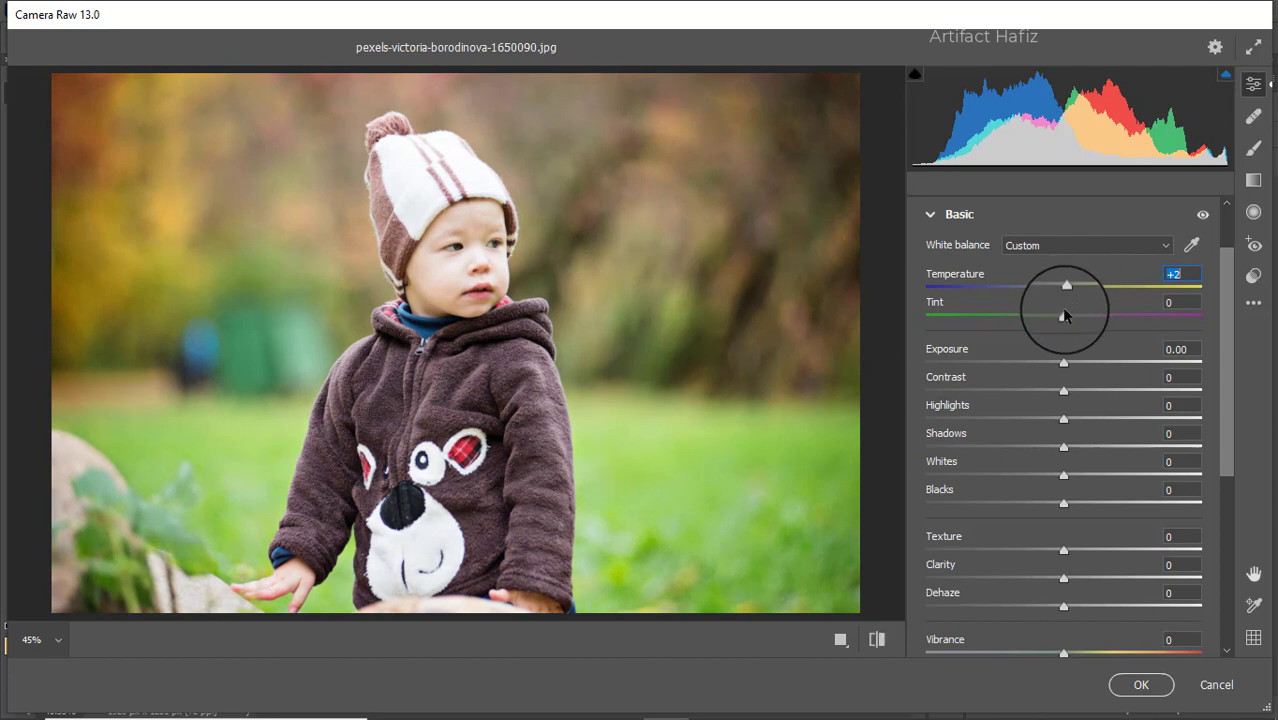
- Darken the photo with Tint +2, Exposure -0.45, Highlights -64, Shadows +19, Whites +34, Blacks -30
{"action": "mouse_move", "coordinate": [1064, 316]}
{"action": "left_mouse_down"}
{"action": "mouse_move", "coordinate": [1042, 318]}
{"action": "mouse_move", "coordinate": [1066, 318]}
{"action": "left_mouse_up"}
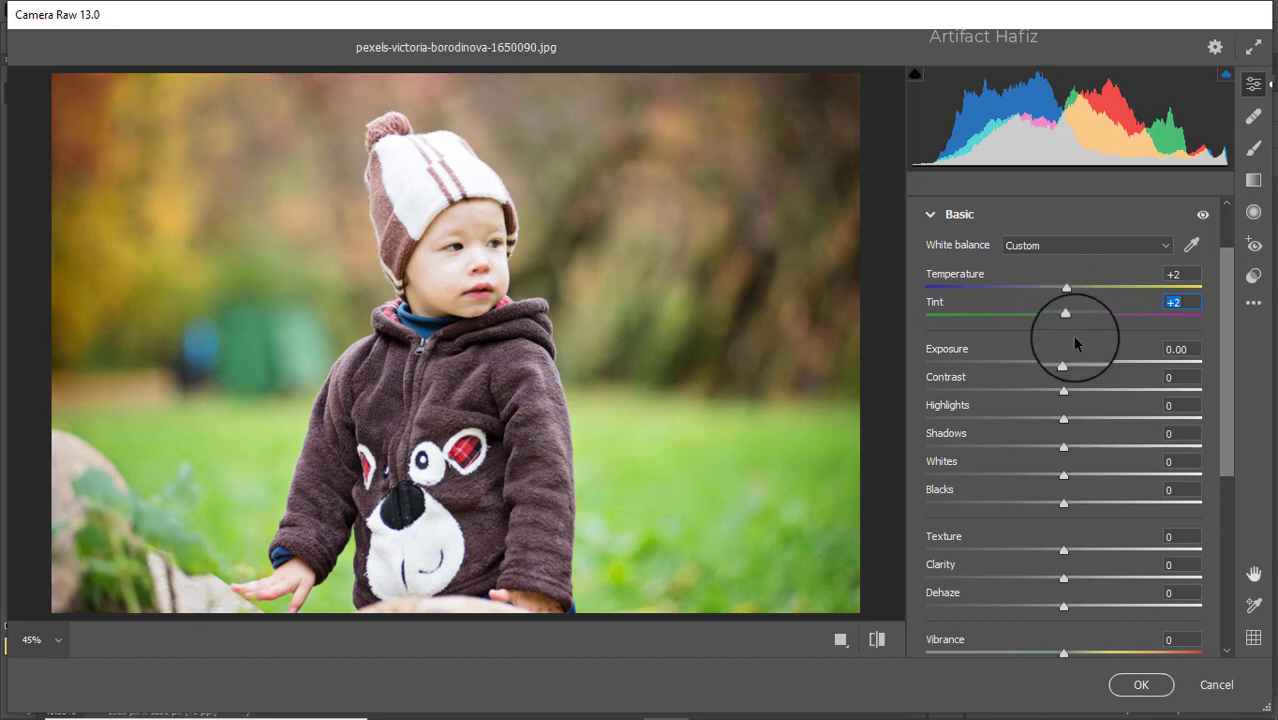
{"action": "left_click_drag", "start_coordinate": [1063, 363], "coordinate": [1056, 363]}
{"action": "left_click_drag", "start_coordinate": [1063, 418], "coordinate": [975, 426]}
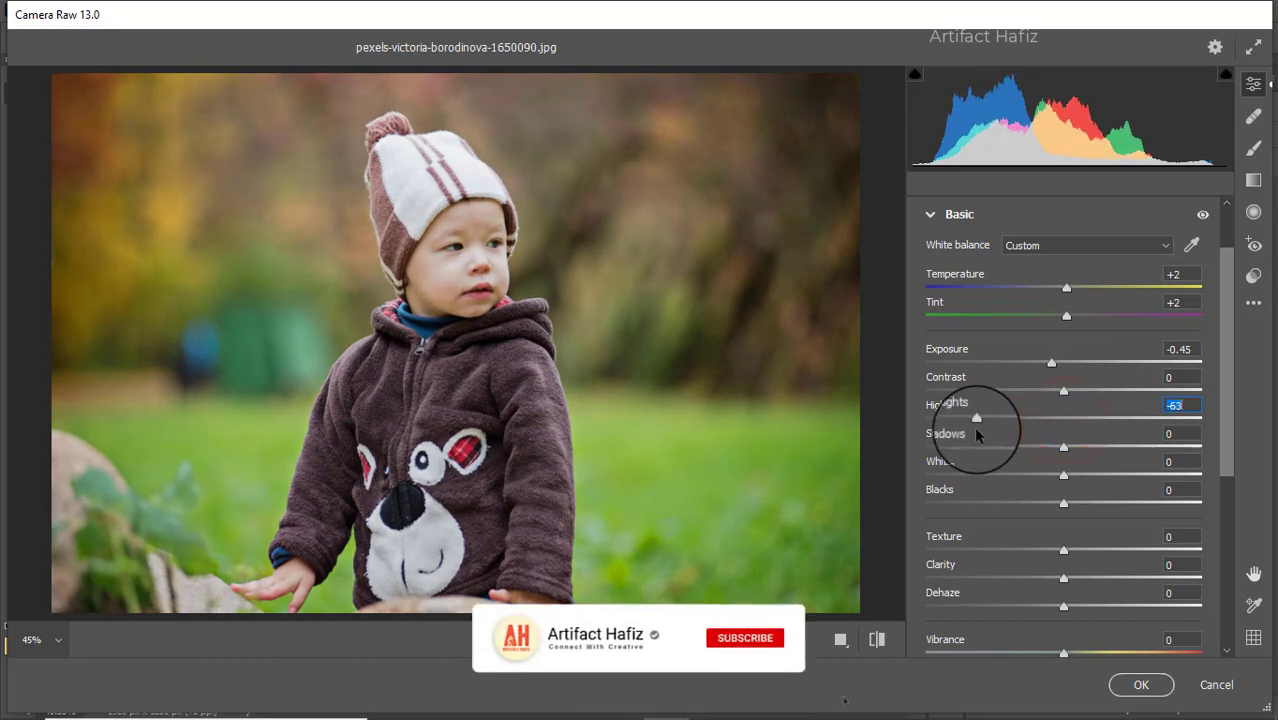
{"action": "left_click_drag", "start_coordinate": [1063, 477], "coordinate": [1090, 452]}
{"action": "left_click", "coordinate": [1063, 501]}
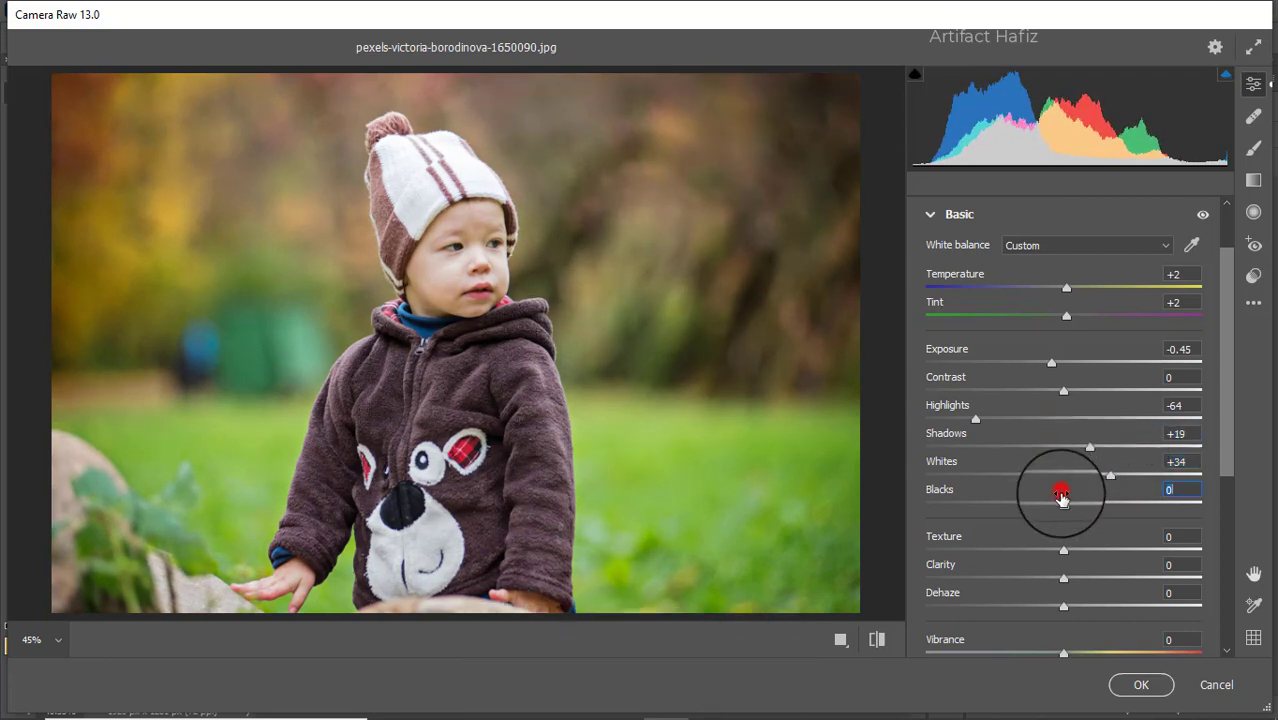
{"action": "left_click_drag", "start_coordinate": [1063, 501], "coordinate": [1010, 503]}
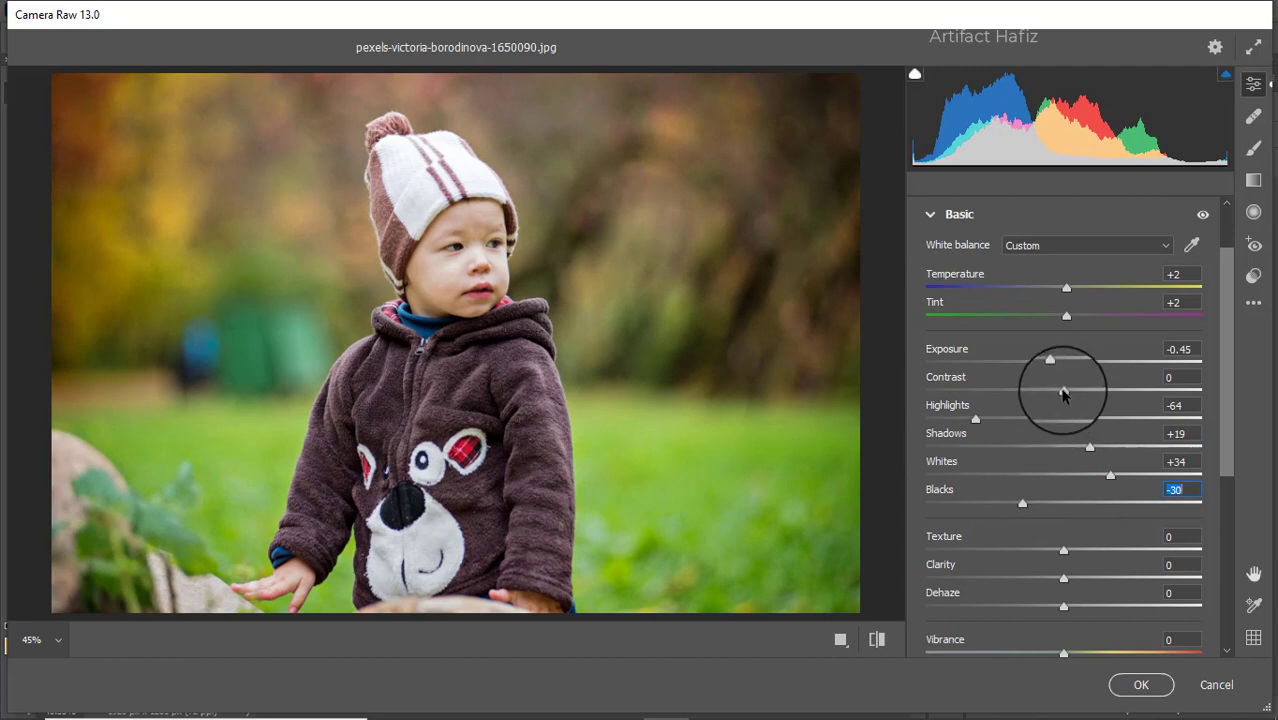
- Set Texture -3, Clarity +3, Dehaze +3, Vibrance +7, Saturation -3, and expand the Curve section
{"action": "scroll", "coordinate": [1063, 443], "scroll_direction": "down", "scroll_amount": 4}
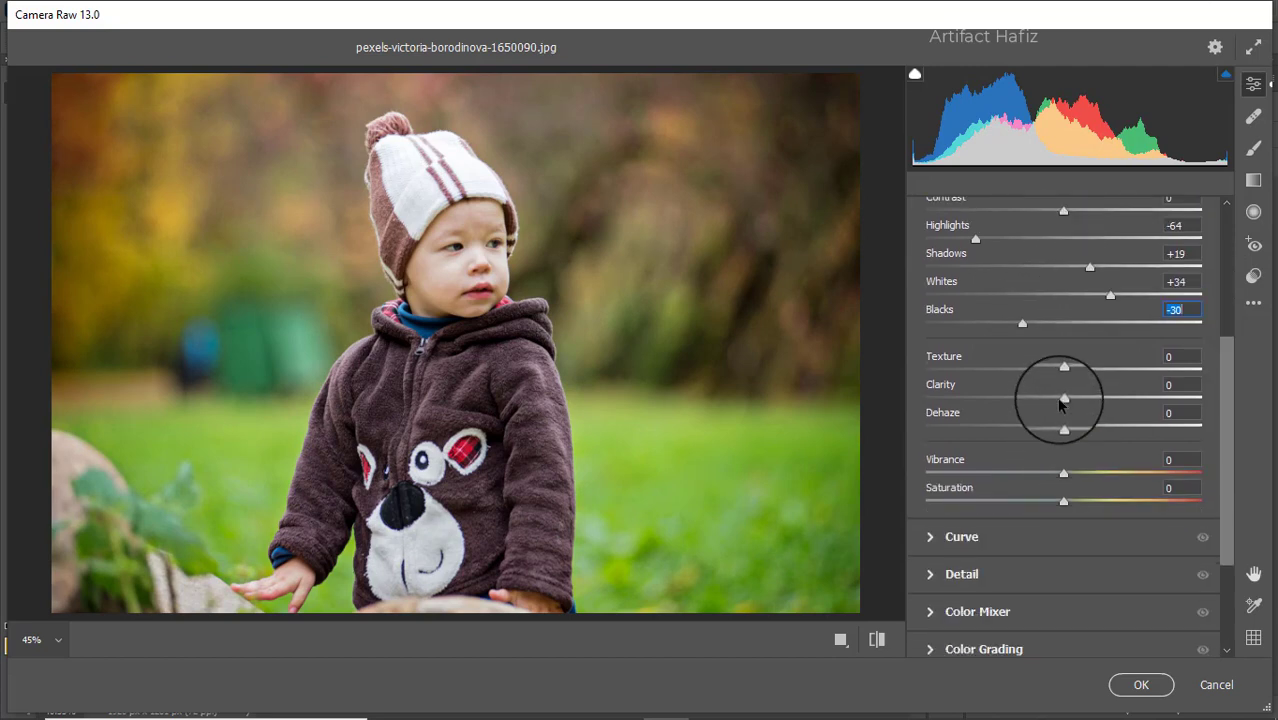
{"action": "left_click_drag", "start_coordinate": [1066, 369], "coordinate": [1073, 433]}
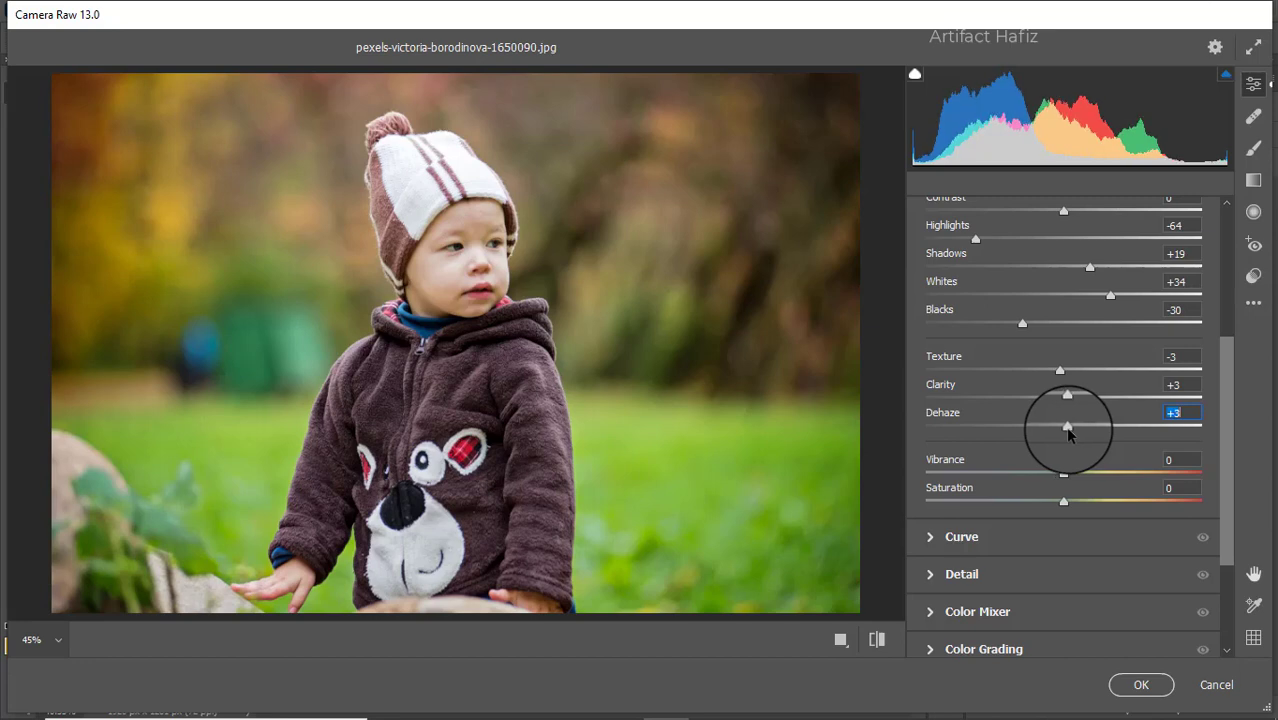
{"action": "left_click_drag", "start_coordinate": [1063, 474], "coordinate": [1062, 507]}
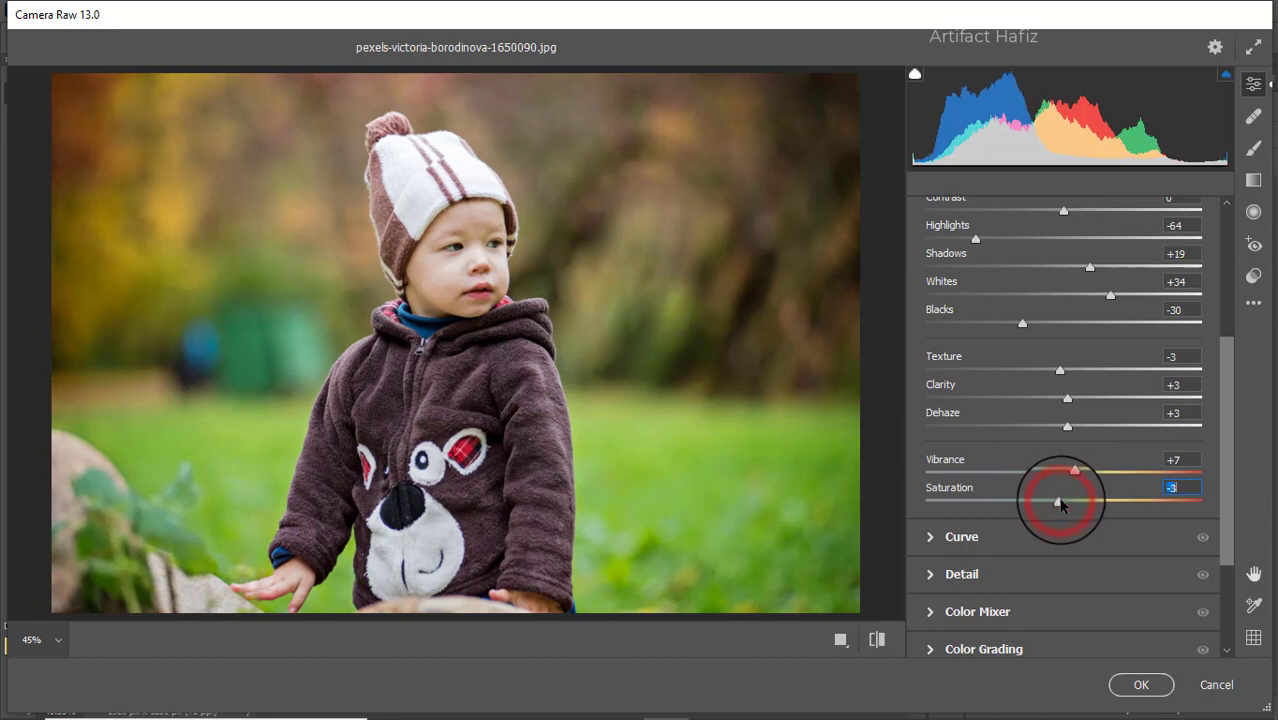
{"action": "left_click", "coordinate": [962, 538]}
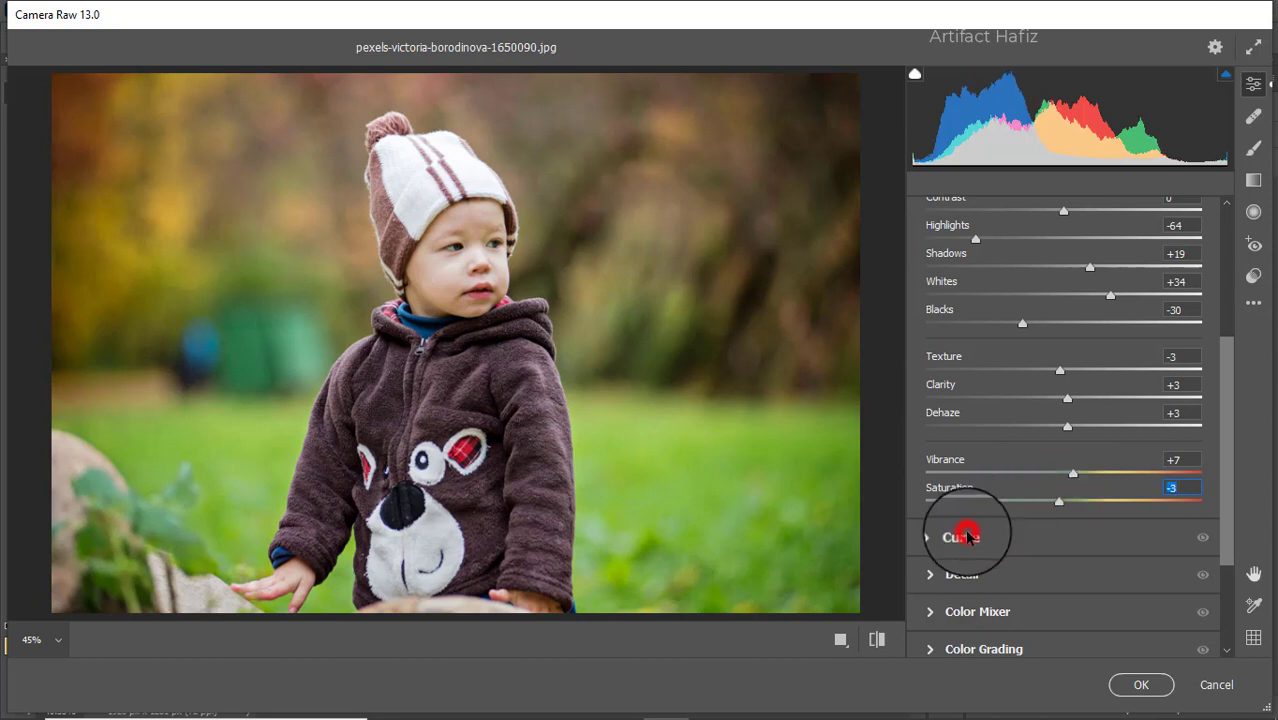
- Add RGB shadow and highlight curve points, then lift the Blue curve's black point and add an upper point
{"action": "left_click_drag", "start_coordinate": [1007, 478], "coordinate": [1014, 477]}
{"action": "left_click_drag", "start_coordinate": [1106, 383], "coordinate": [1113, 366]}
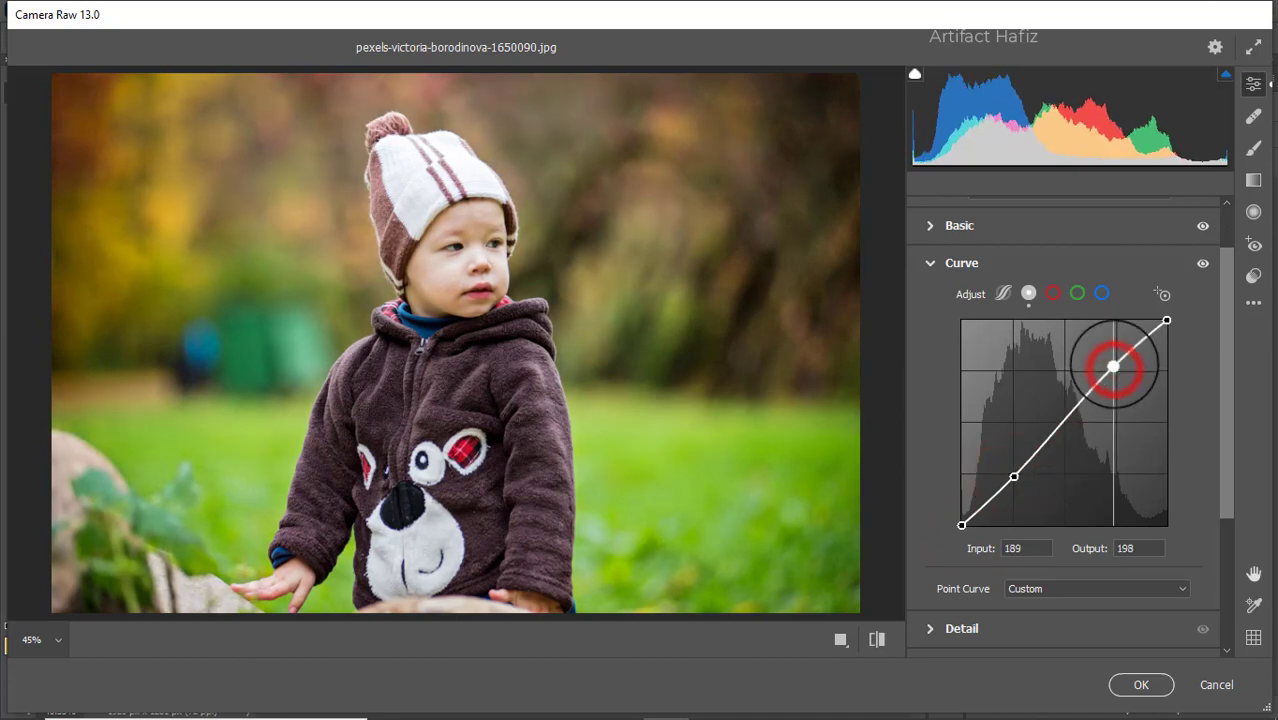
{"action": "left_click", "coordinate": [1101, 293]}
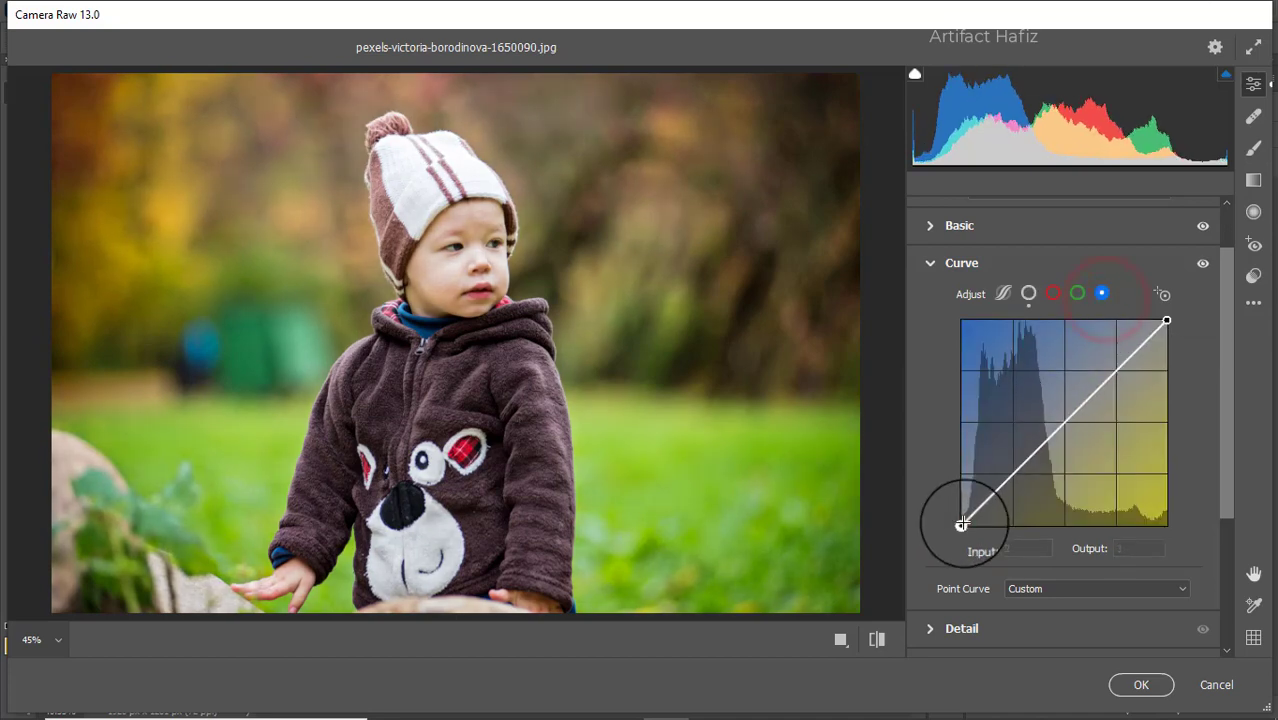
{"action": "left_click_drag", "start_coordinate": [961, 523], "coordinate": [1013, 474]}
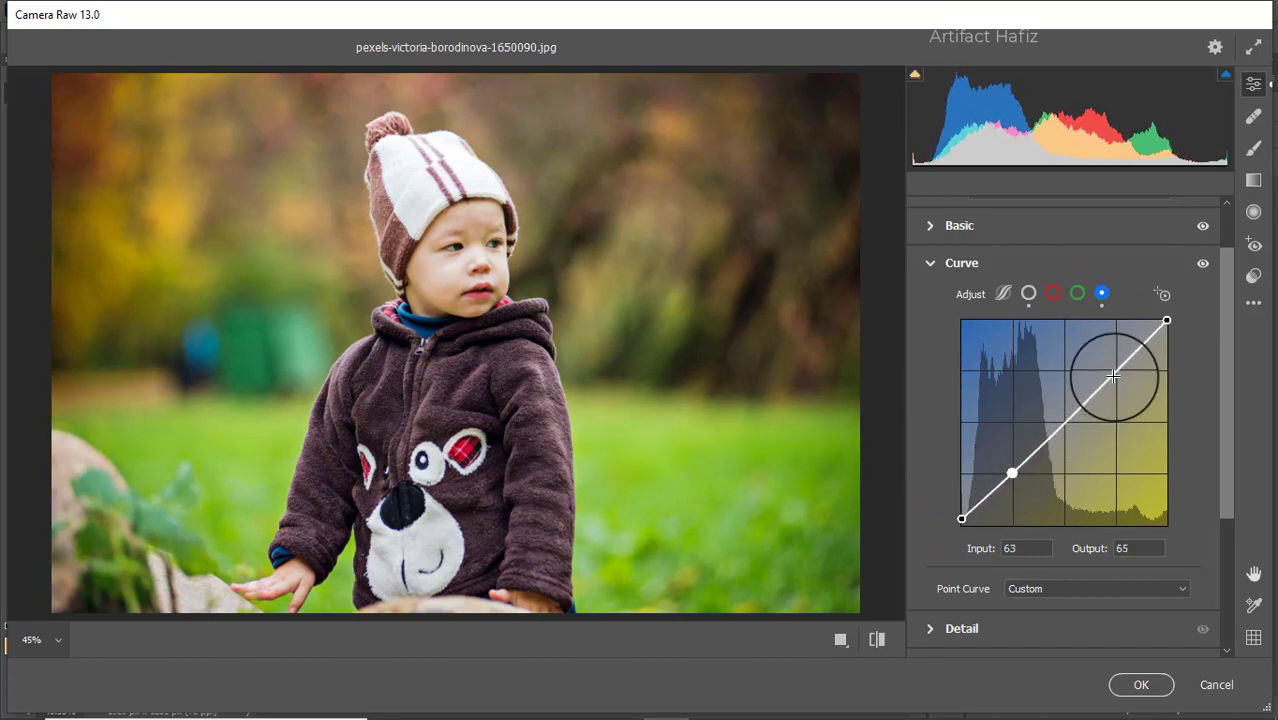
{"action": "left_click_drag", "start_coordinate": [1110, 373], "coordinate": [1113, 374]}
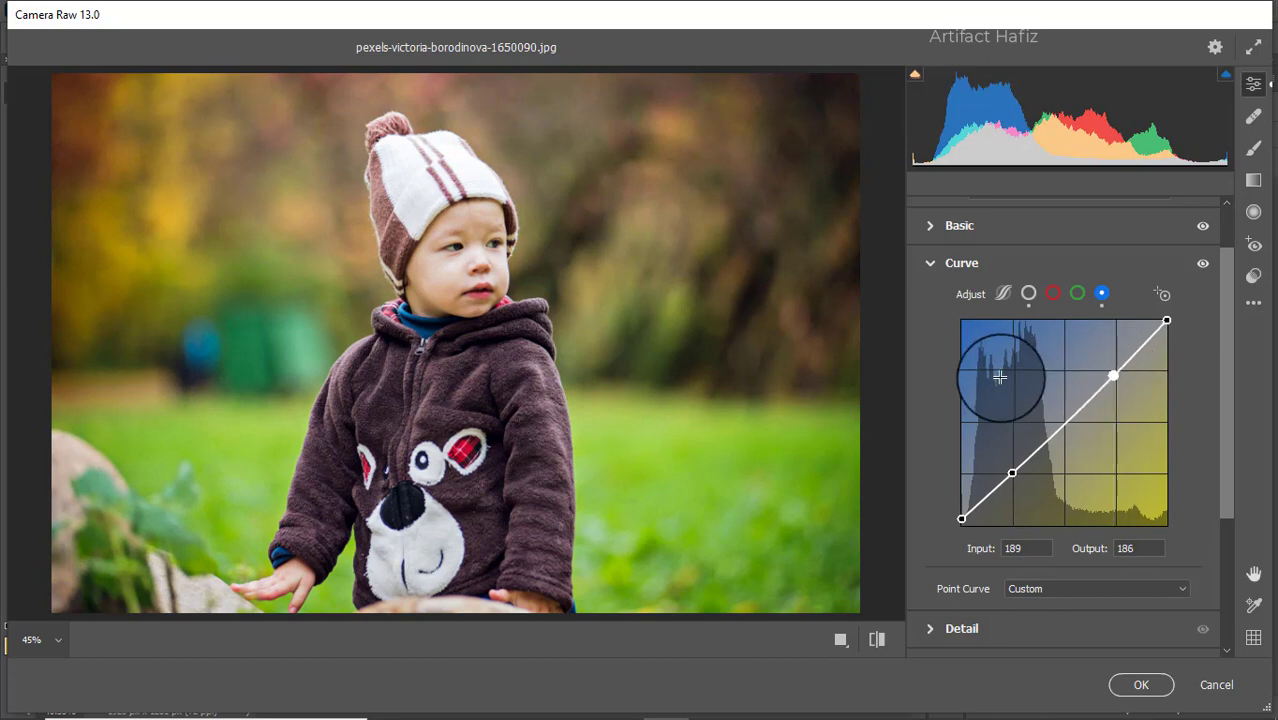
- Set Detail Sharpening to 10, Noise Reduction to 9 and Color Noise Reduction to 12
{"action": "scroll", "coordinate": [1000, 370], "scroll_direction": "down", "scroll_amount": 3}
{"action": "scroll", "coordinate": [985, 410], "scroll_direction": "down", "scroll_amount": 1}
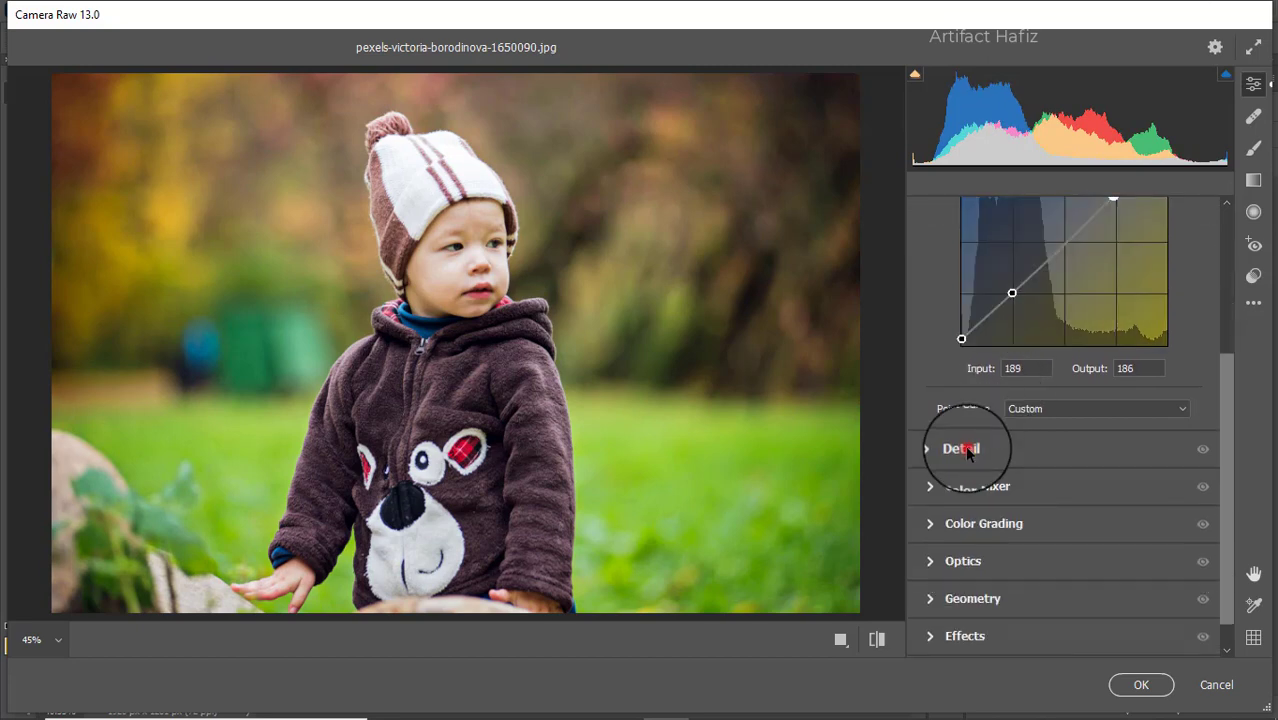
{"action": "left_click", "coordinate": [965, 450]}
{"action": "left_click_drag", "start_coordinate": [935, 411], "coordinate": [955, 490]}
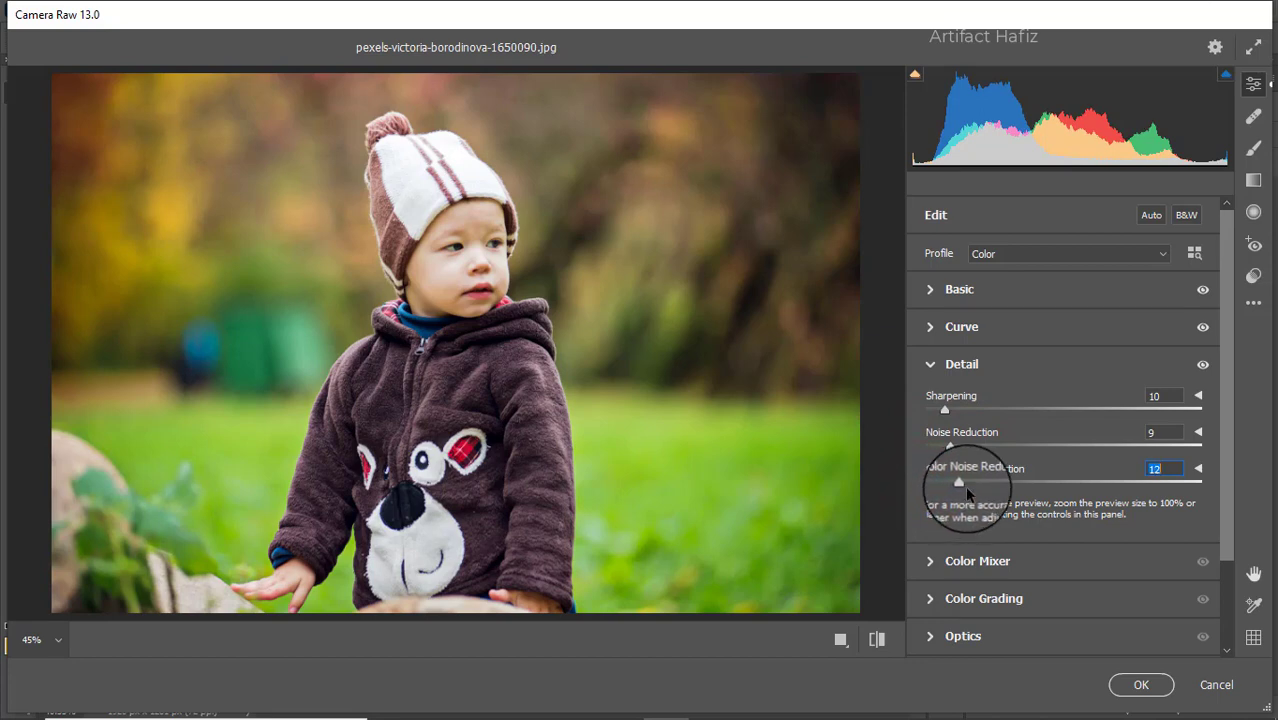
- In the Color Mixer, slightly boost the orange, aqua and blue saturation
{"action": "left_click", "coordinate": [958, 561]}
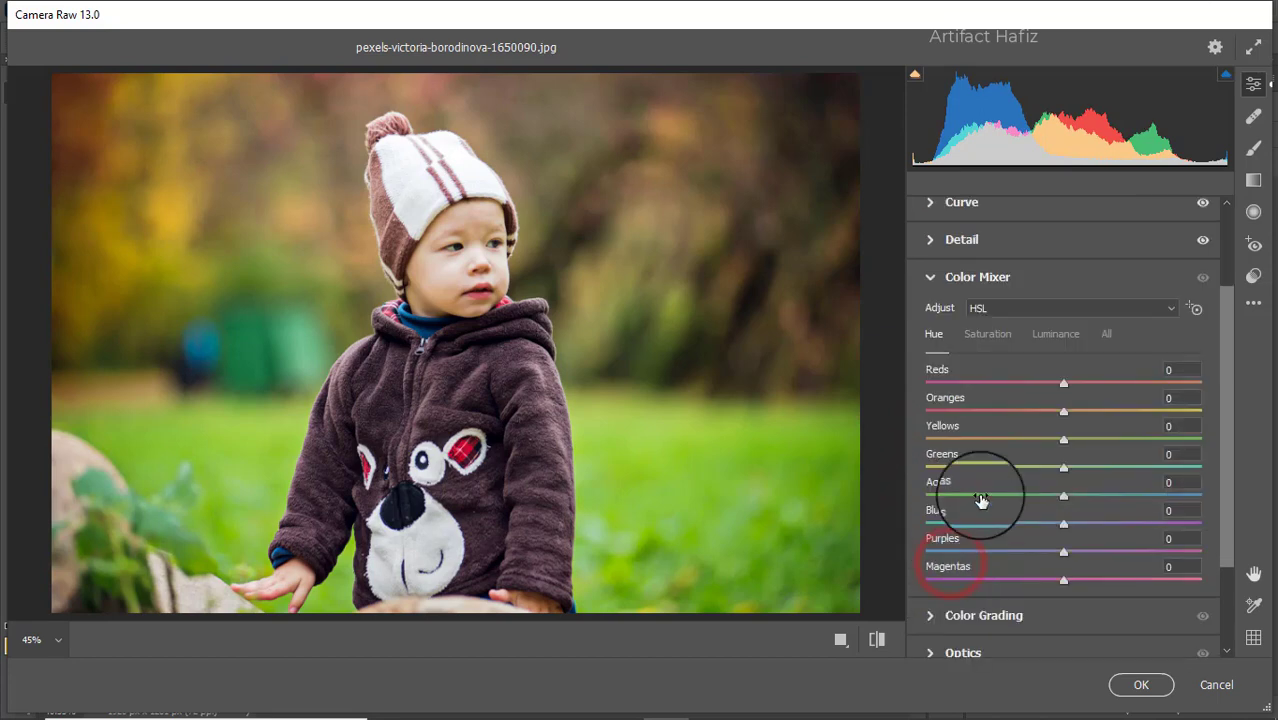
{"action": "left_click", "coordinate": [990, 336]}
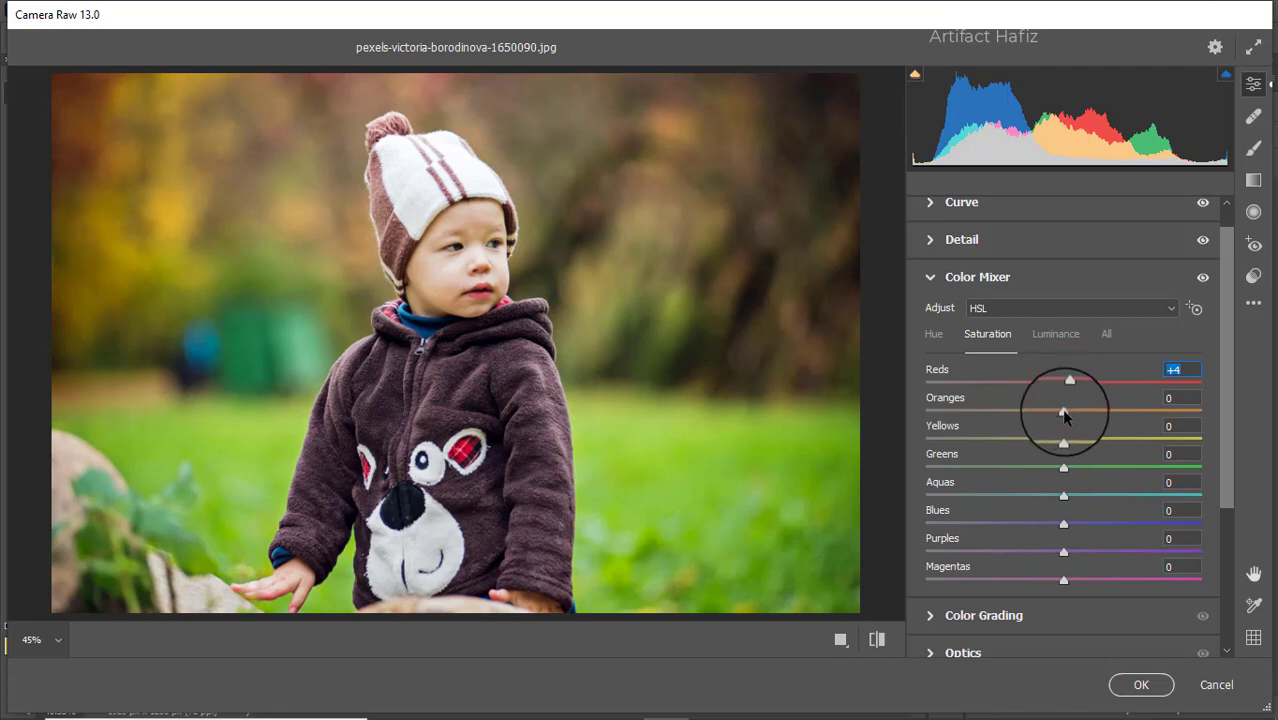
{"action": "left_click_drag", "start_coordinate": [1064, 414], "coordinate": [991, 476]}
{"action": "left_click_drag", "start_coordinate": [1064, 496], "coordinate": [1076, 499]}
{"action": "left_click_drag", "start_coordinate": [1063, 526], "coordinate": [1068, 530]}
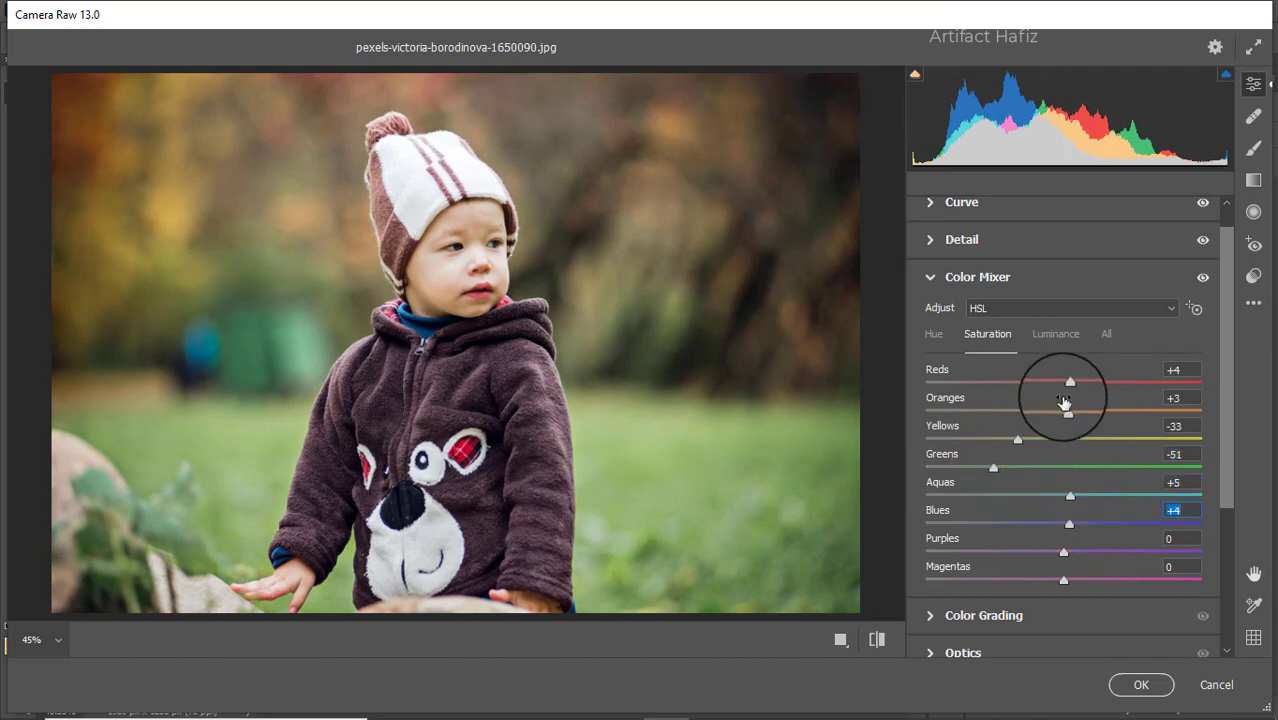
- Lower HSL luminance: Yellows -23, Greens -37, Aquas -15, Blues -17
{"action": "left_click", "coordinate": [1059, 338]}
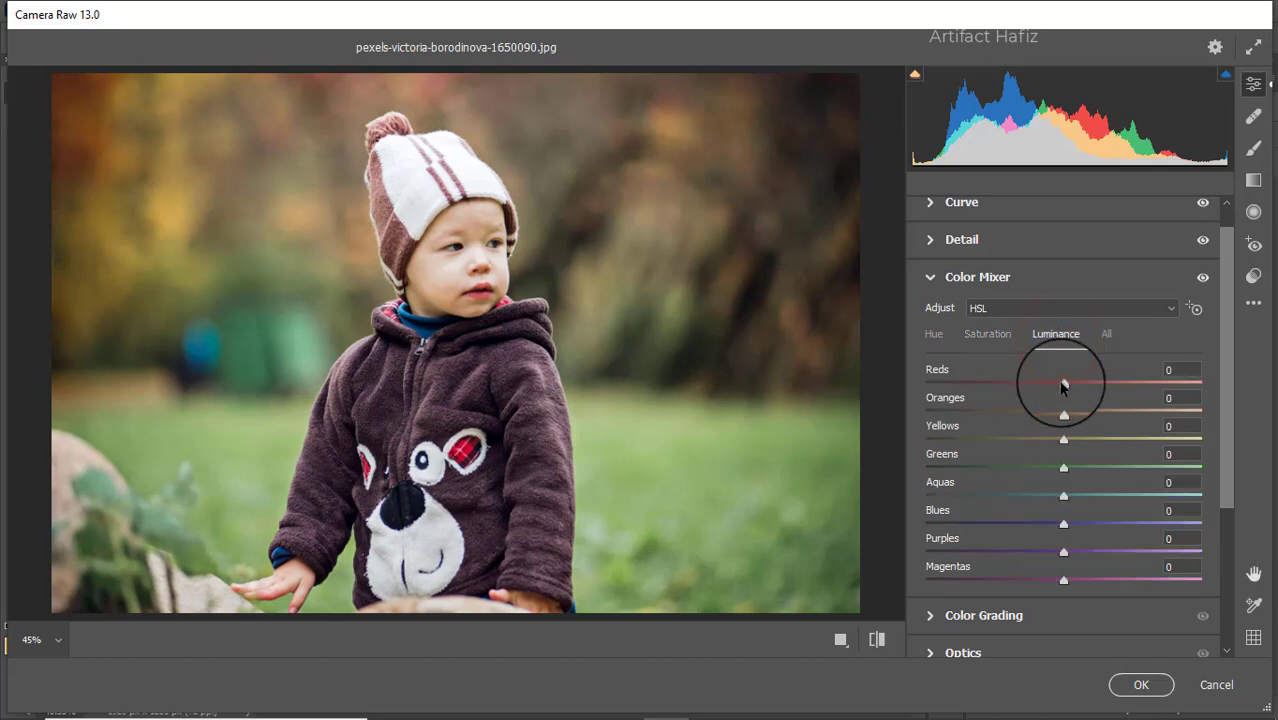
{"action": "left_click_drag", "start_coordinate": [1064, 382], "coordinate": [1062, 410]}
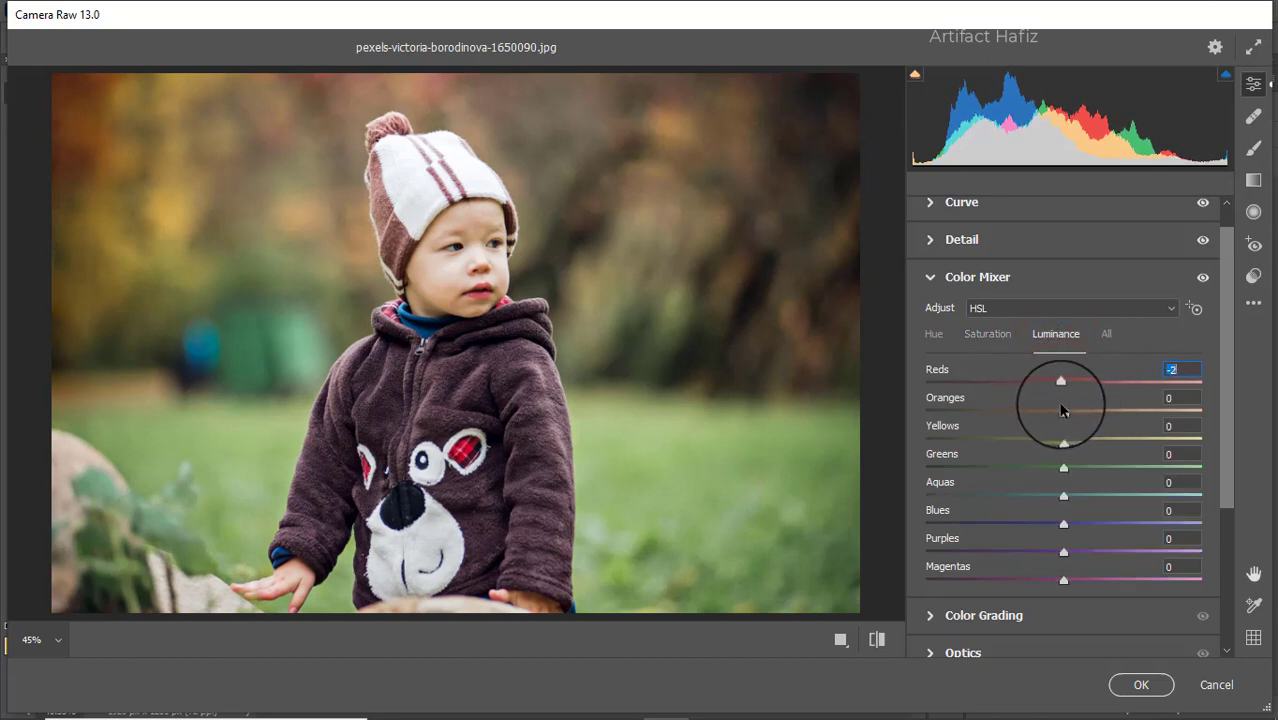
{"action": "left_click", "coordinate": [1011, 340]}
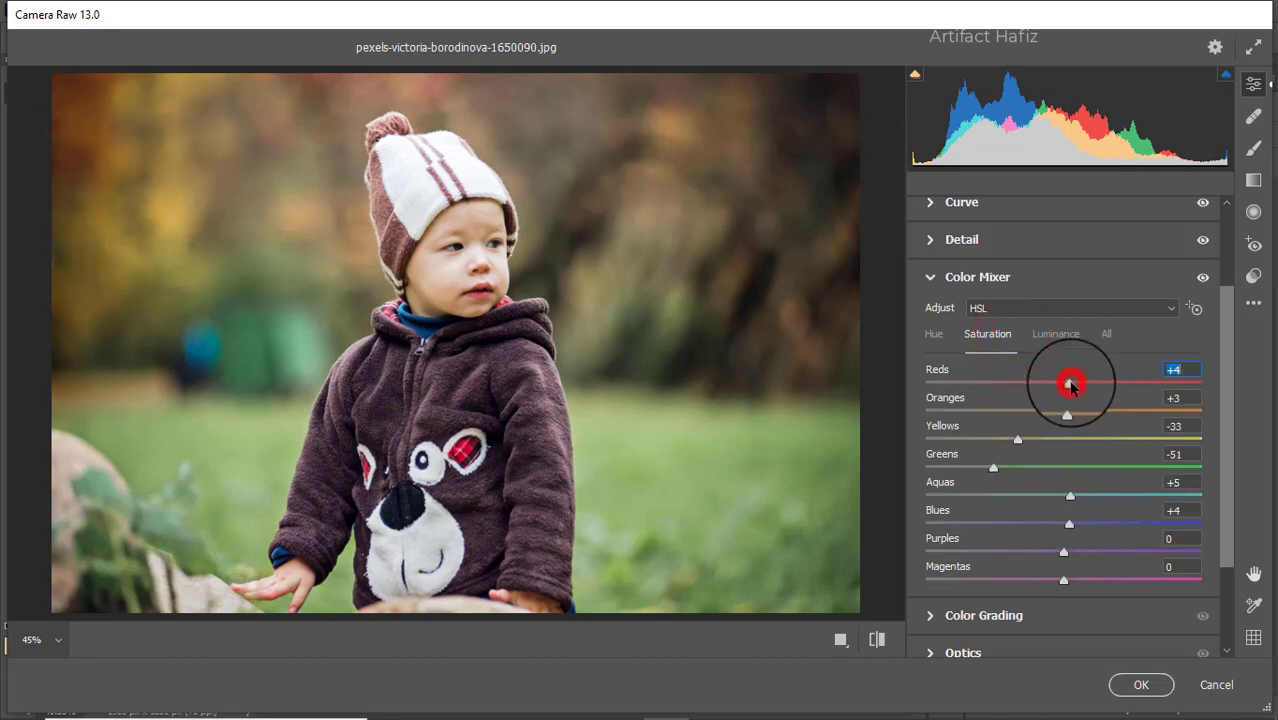
{"action": "left_click", "coordinate": [1052, 336]}
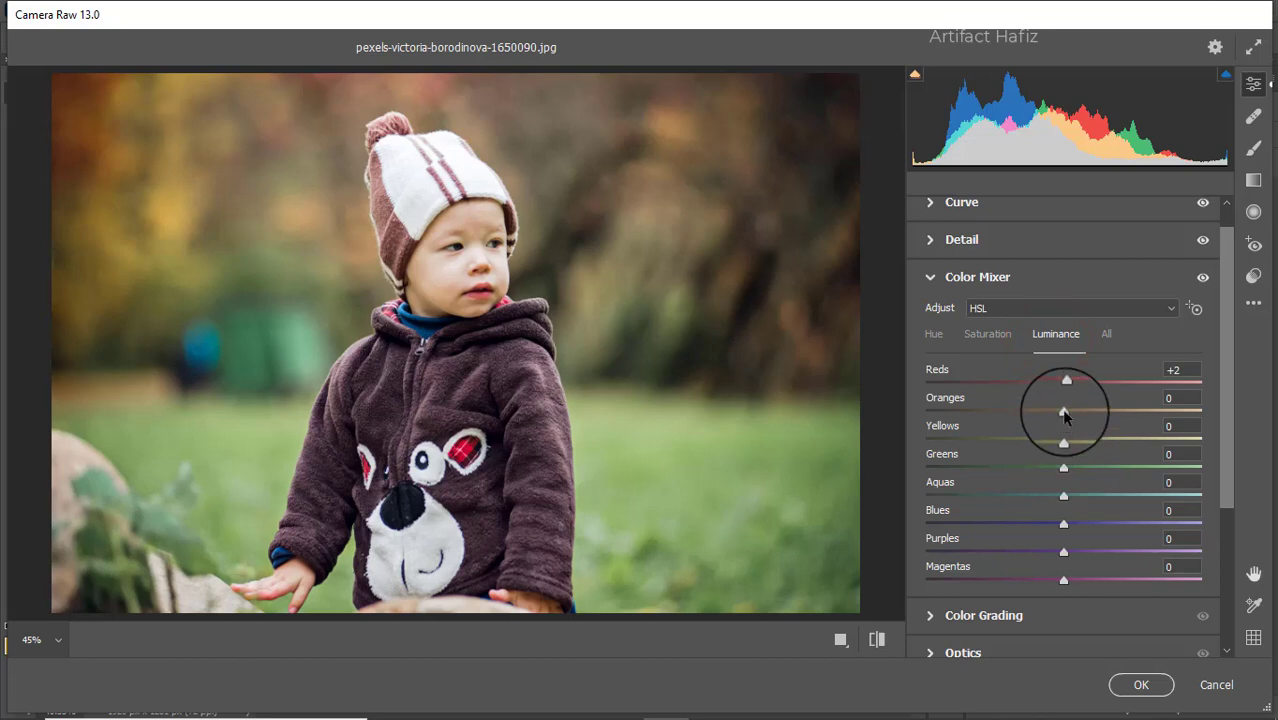
{"action": "left_click_drag", "start_coordinate": [1040, 415], "coordinate": [1040, 518]}
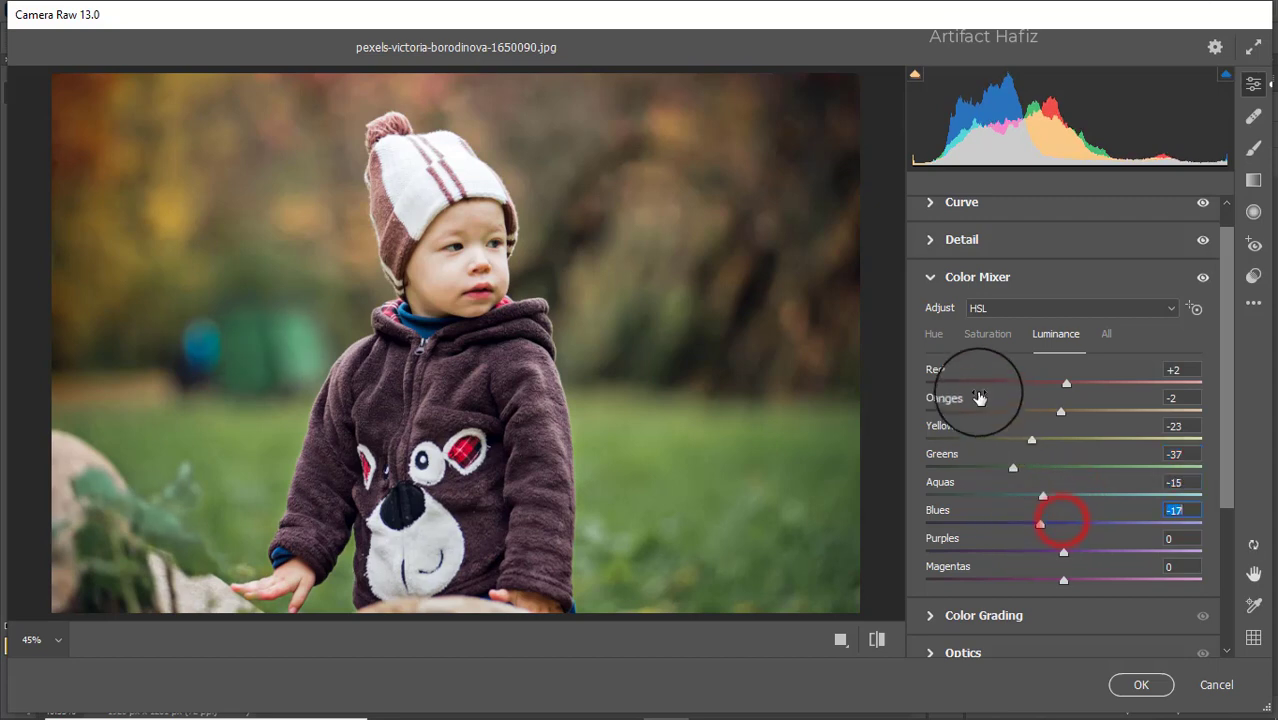
- Shift HSL hues: Aquas and Blues to -52, Greens to -21
{"action": "left_click", "coordinate": [937, 341]}
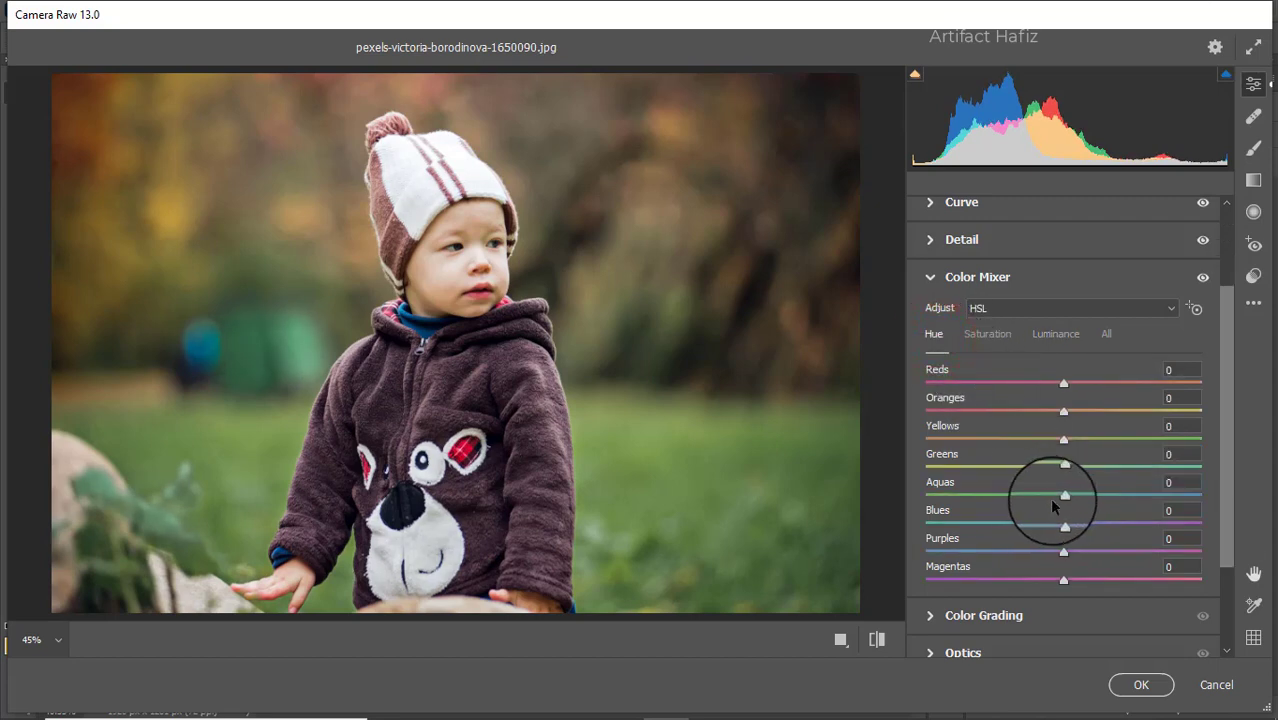
{"action": "left_click_drag", "start_coordinate": [1062, 495], "coordinate": [990, 497]}
{"action": "left_click_drag", "start_coordinate": [1060, 521], "coordinate": [1042, 523]}
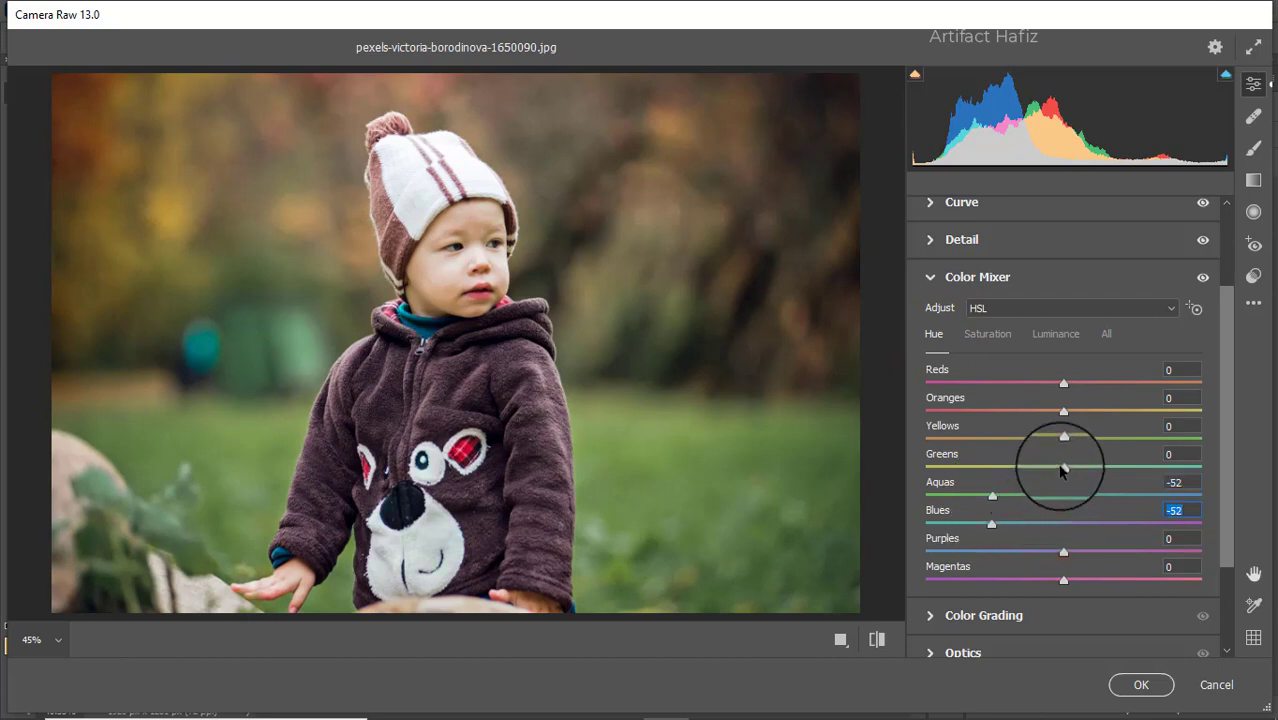
{"action": "left_click_drag", "start_coordinate": [1062, 466], "coordinate": [1131, 441]}
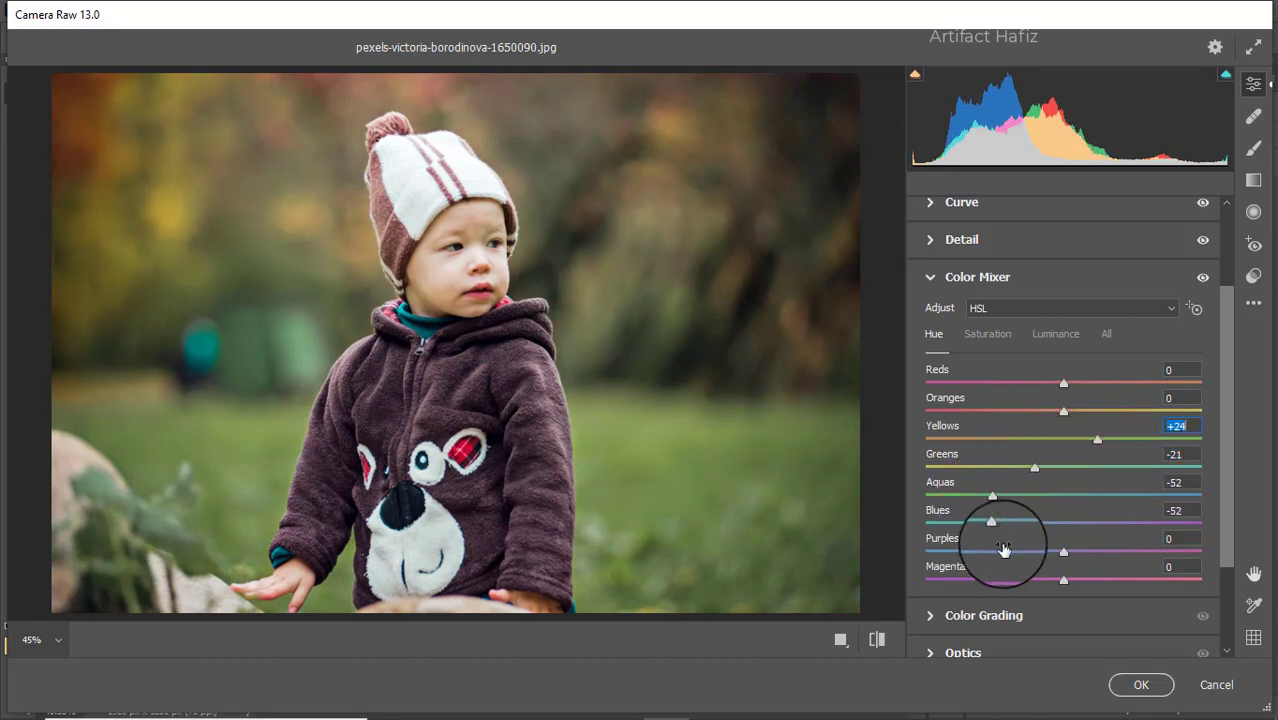
- Grade shadows blue, highlights warm (Hue 13, Saturation 14) and midtones blue (Hue 247, Saturation 11)
{"action": "left_click", "coordinate": [1003, 606]}
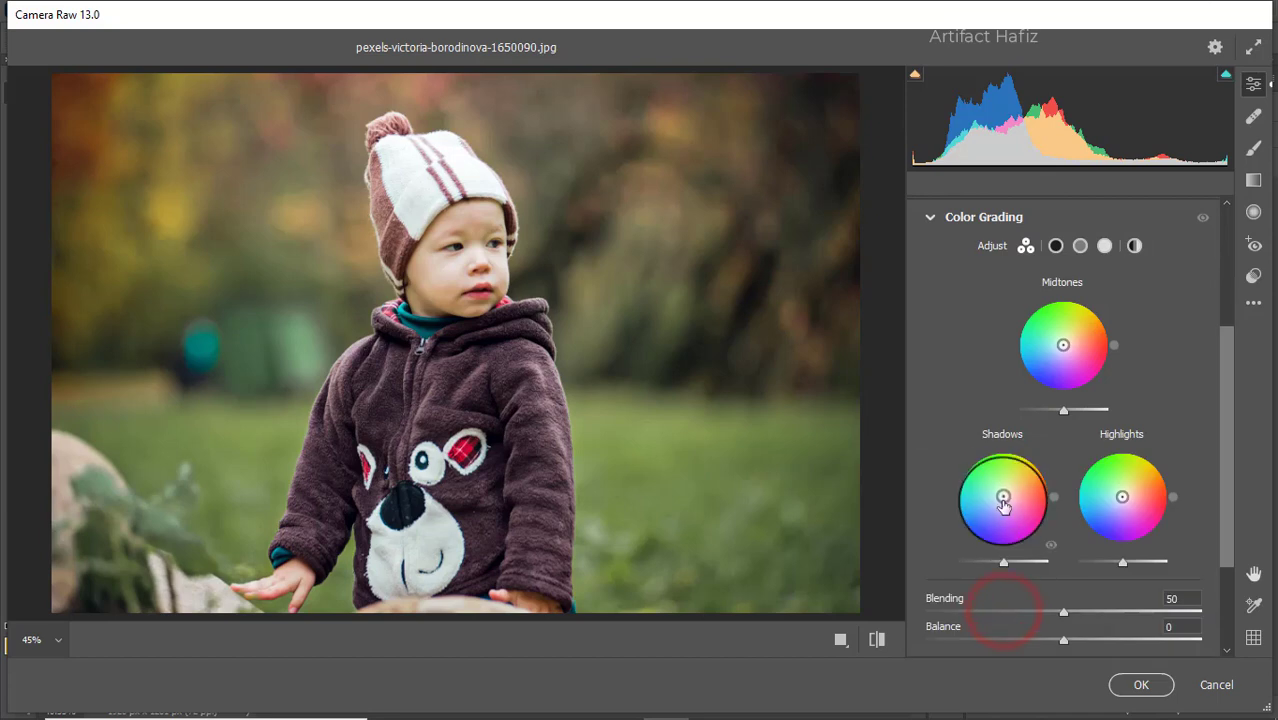
{"action": "left_click_drag", "start_coordinate": [1001, 497], "coordinate": [975, 604]}
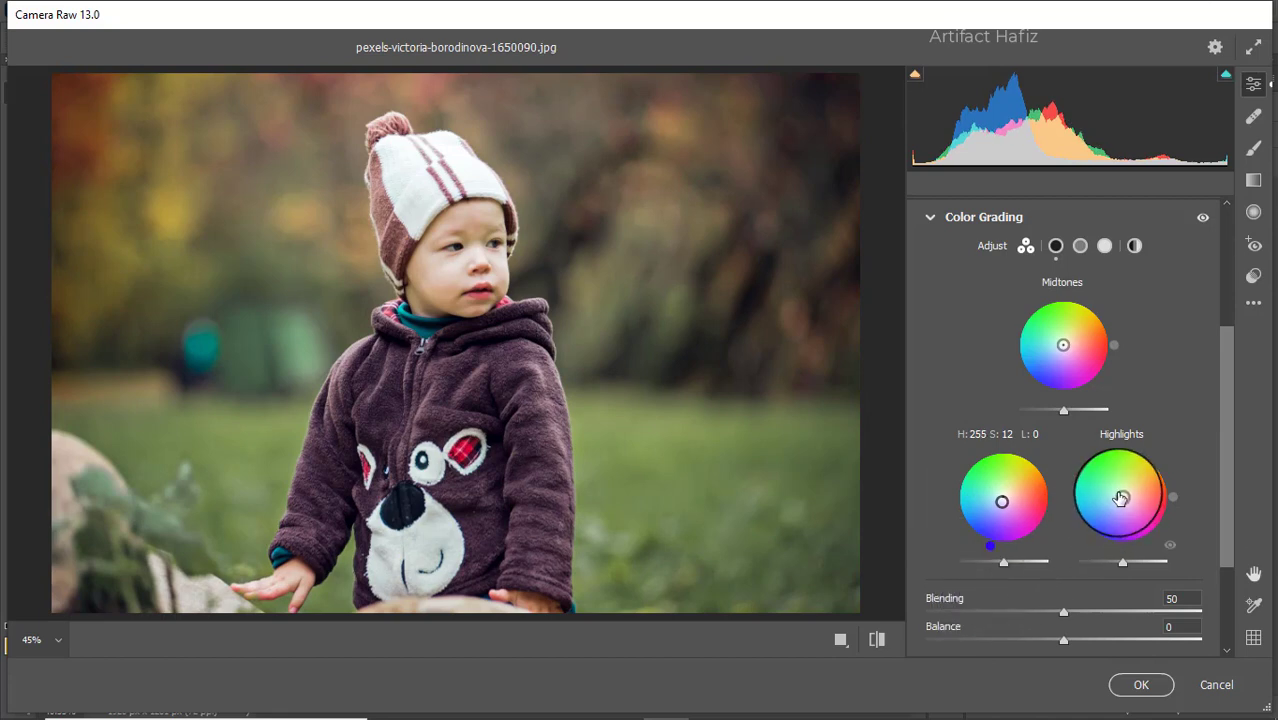
{"action": "left_click_drag", "start_coordinate": [1118, 492], "coordinate": [1182, 463]}
{"action": "left_click_drag", "start_coordinate": [1064, 344], "coordinate": [1040, 410]}
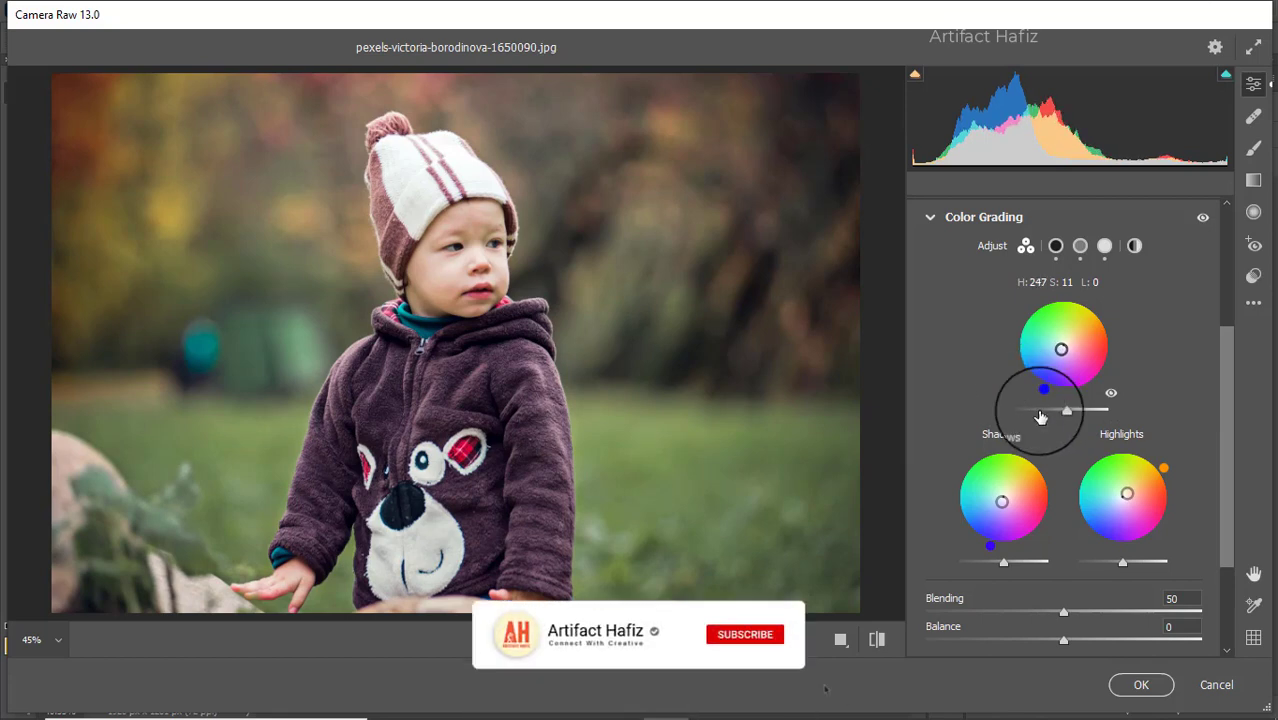
{"action": "scroll", "coordinate": [984, 385], "scroll_direction": "down", "scroll_amount": 3}
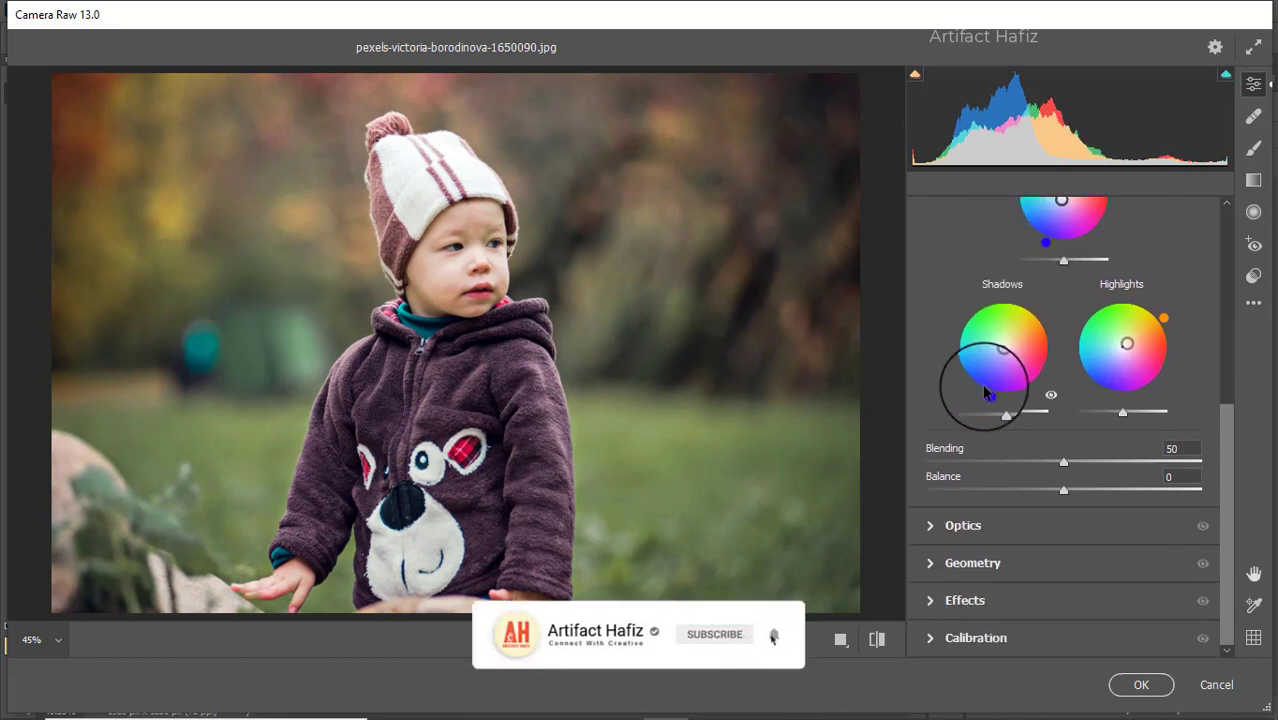
- Add a slight corner vignette and set calibration primary saturations Red -7, Green +7, Blue -10
{"action": "left_click", "coordinate": [985, 598]}
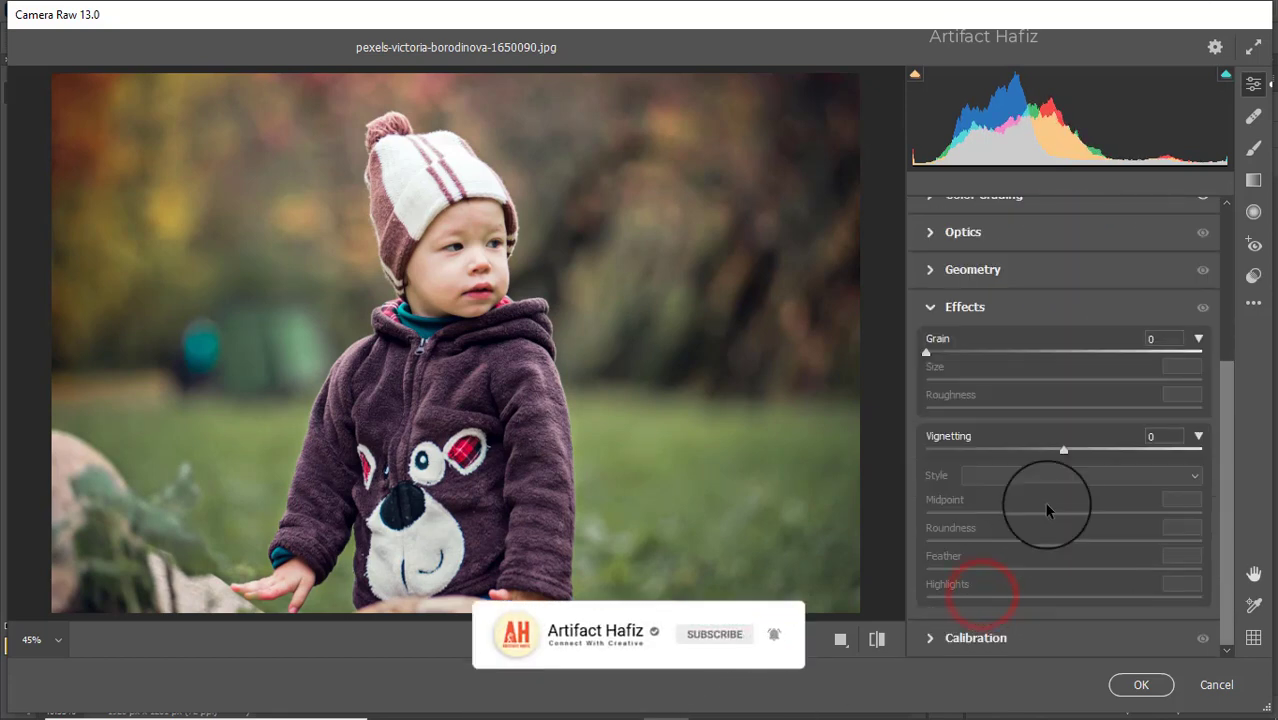
{"action": "left_click_drag", "start_coordinate": [1063, 452], "coordinate": [1049, 452]}
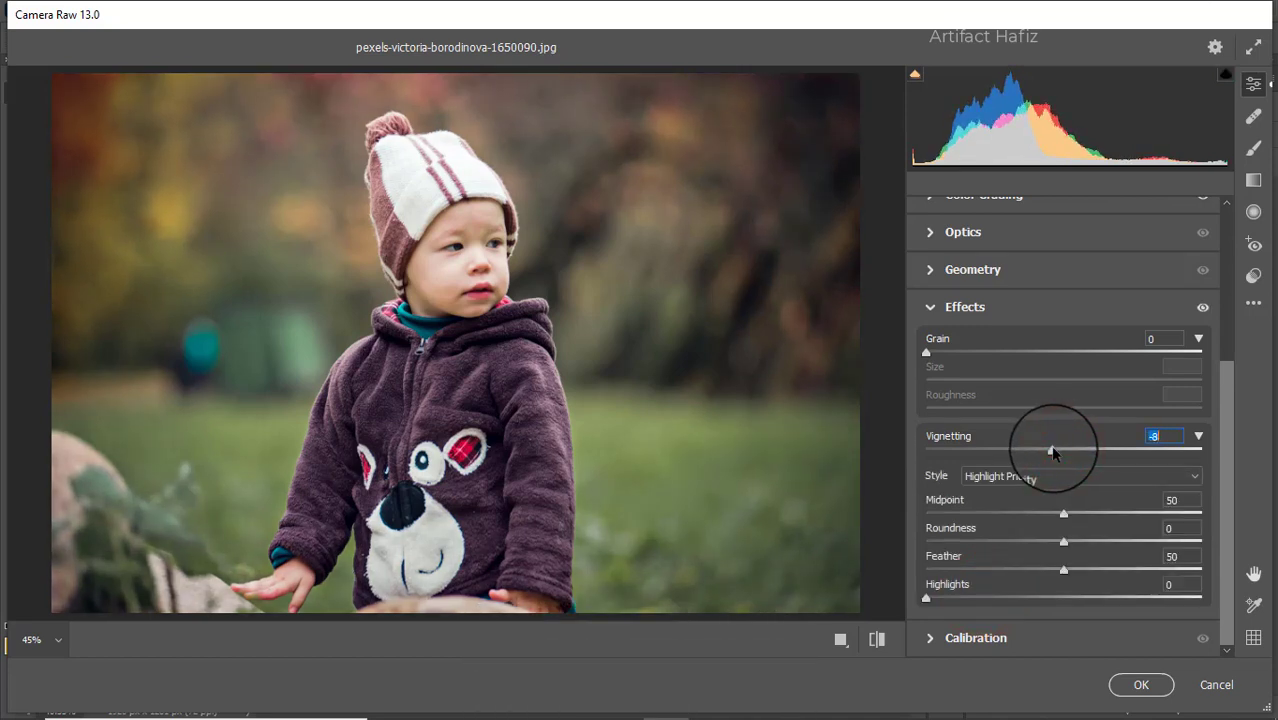
{"action": "left_click", "coordinate": [1015, 637]}
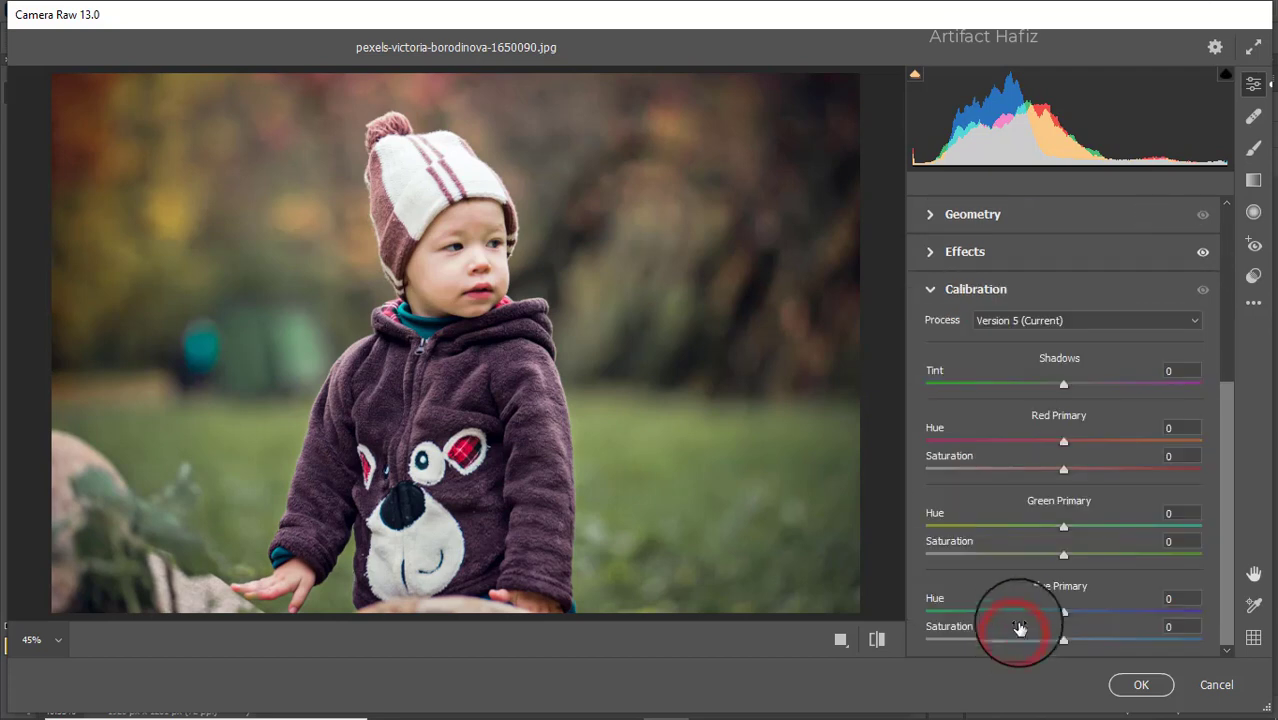
{"action": "left_click_drag", "start_coordinate": [1065, 558], "coordinate": [1076, 556]}
{"action": "left_click_drag", "start_coordinate": [1064, 470], "coordinate": [1054, 469]}
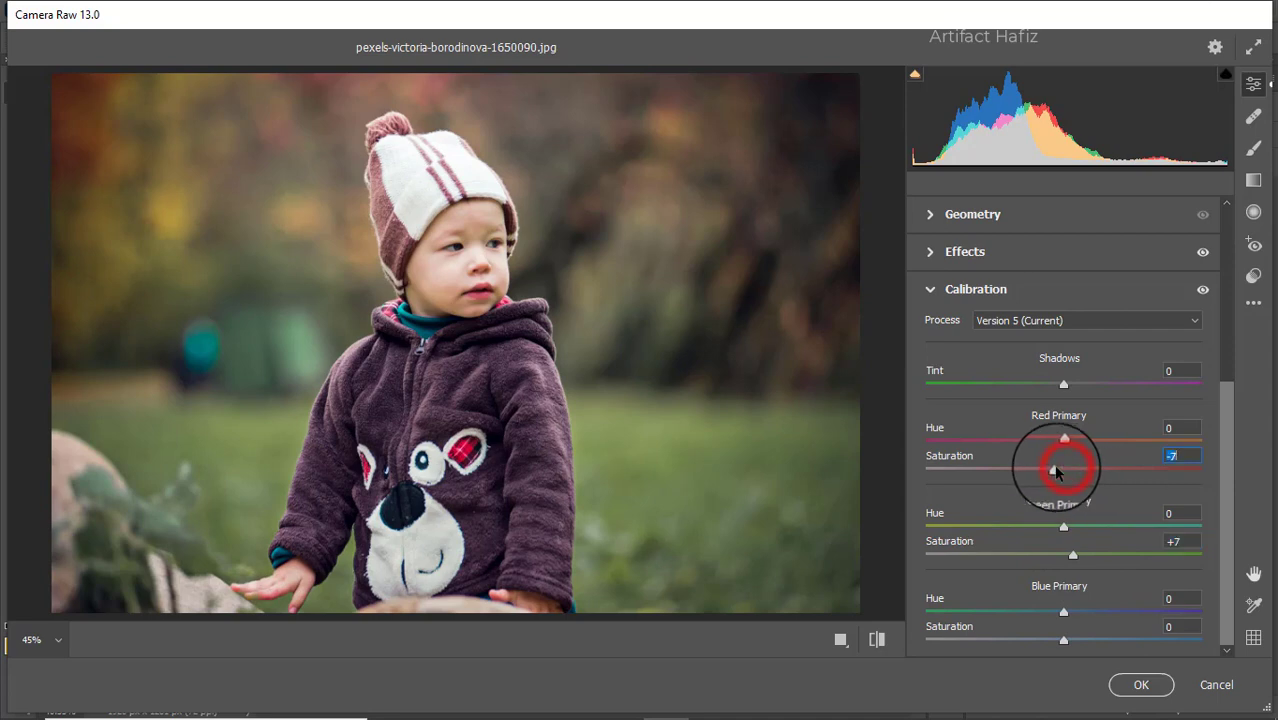
{"action": "left_click_drag", "start_coordinate": [1064, 643], "coordinate": [1051, 645]}
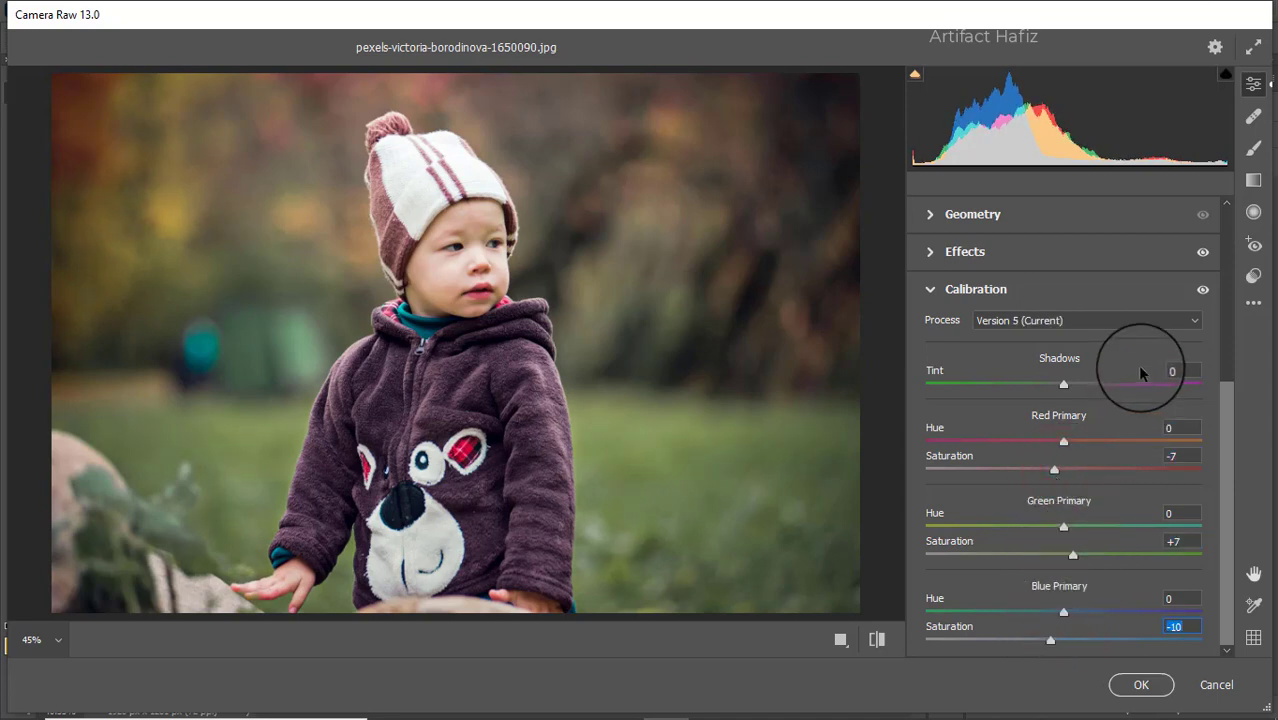
{"action": "left_click", "coordinate": [1253, 180]}
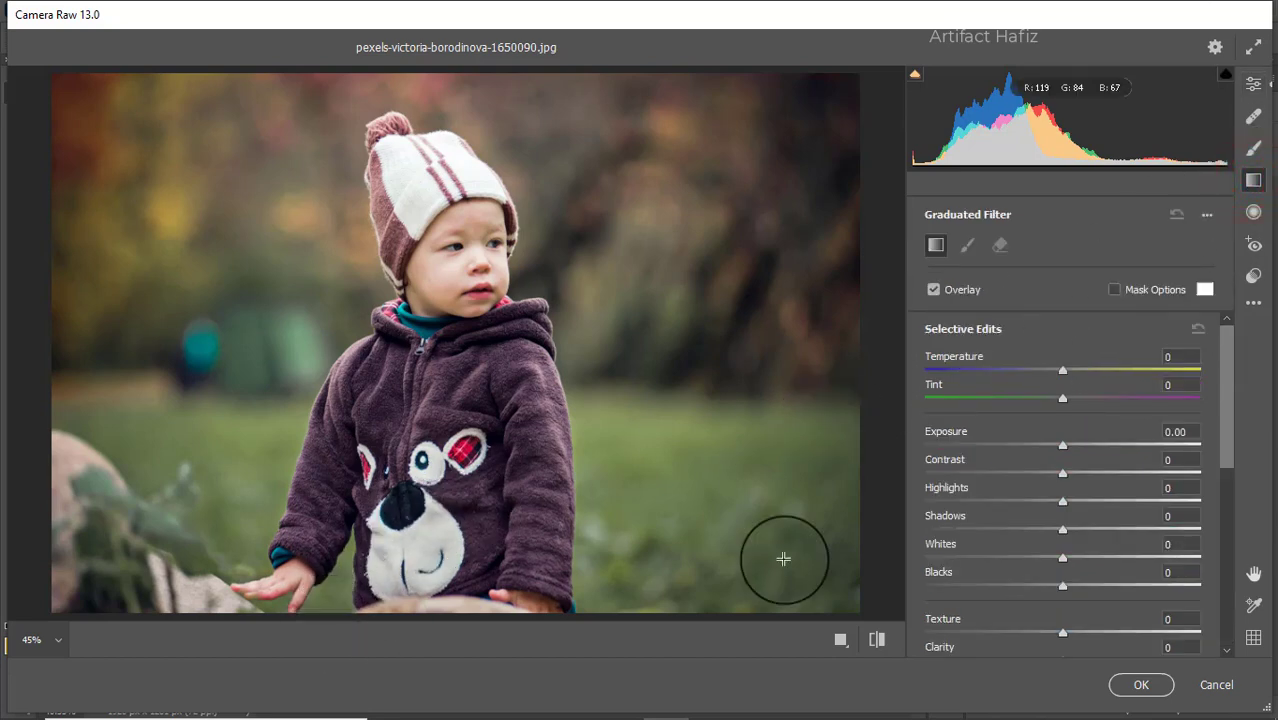
- Draw a -1.15 exposure graduated filter from the bottom-right corner, then another from the top-left
{"action": "mouse_move", "coordinate": [792, 605]}
{"action": "left_mouse_down"}
{"action": "mouse_move", "coordinate": [556, 337]}
{"action": "mouse_move", "coordinate": [529, 343]}
{"action": "left_mouse_up"}
{"action": "left_click_drag", "start_coordinate": [1062, 444], "coordinate": [1023, 444]}
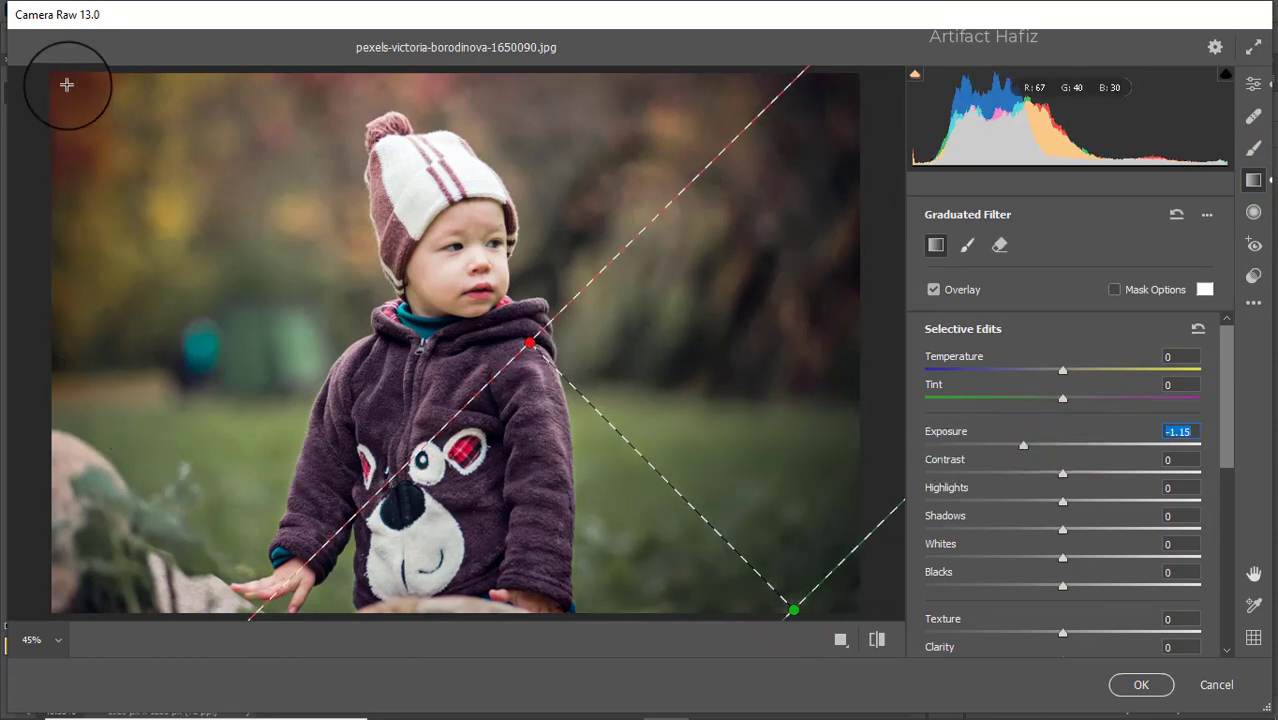
{"action": "mouse_move", "coordinate": [74, 85]}
{"action": "left_mouse_down"}
{"action": "mouse_move", "coordinate": [379, 380]}
{"action": "mouse_move", "coordinate": [371, 428]}
{"action": "mouse_move", "coordinate": [405, 458]}
{"action": "left_mouse_up"}
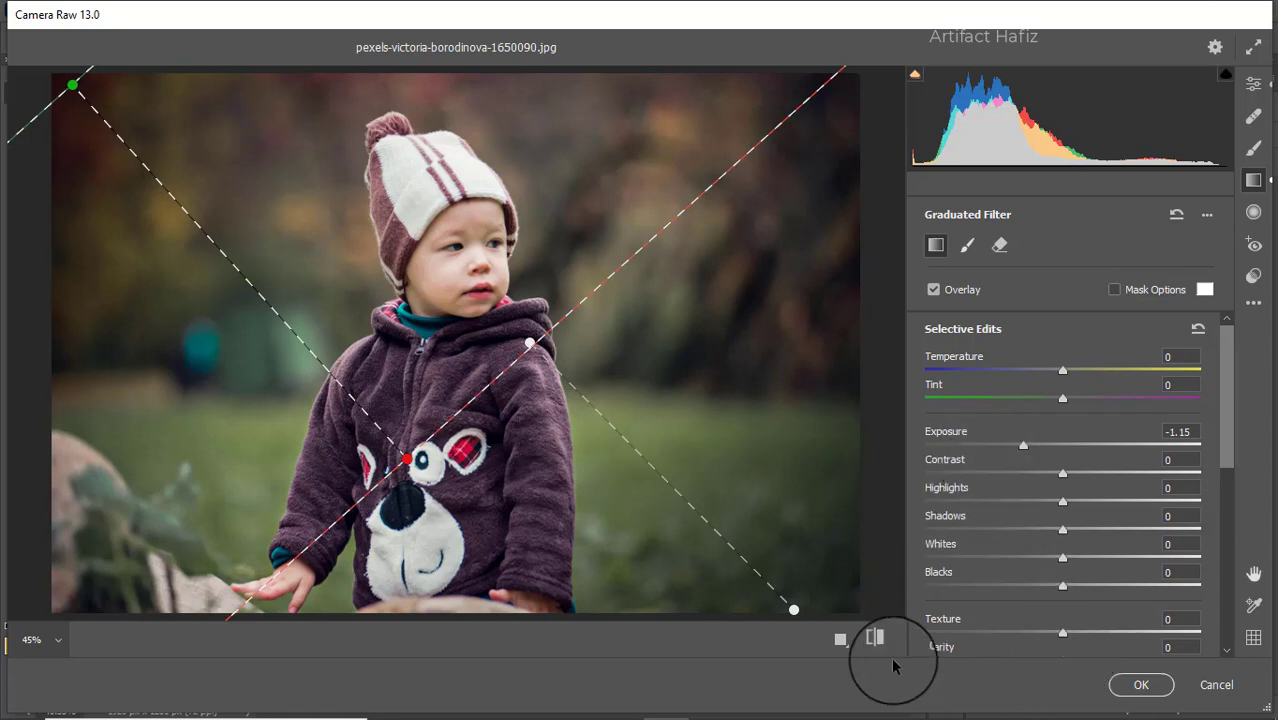
- Compare before/after, apply the Camera Raw Filter, then toggle the Background copy layer to compare
{"action": "left_click", "coordinate": [840, 639]}
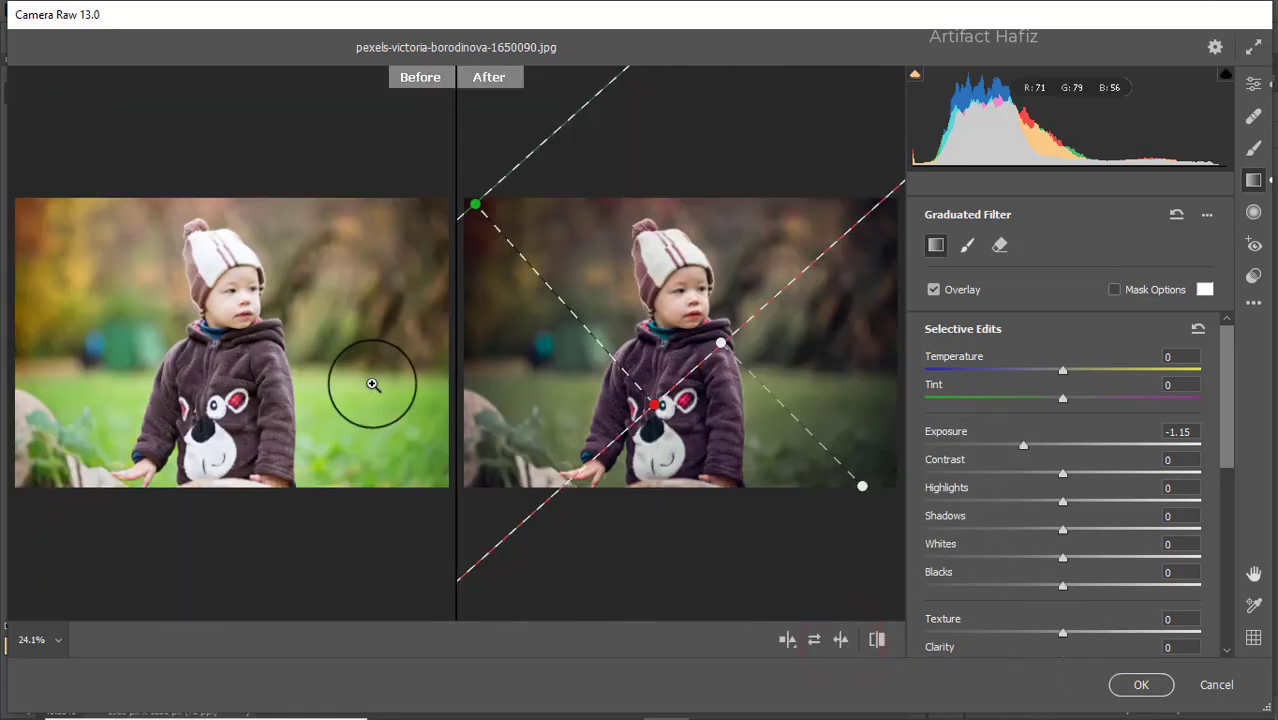
{"action": "left_click", "coordinate": [1251, 84]}
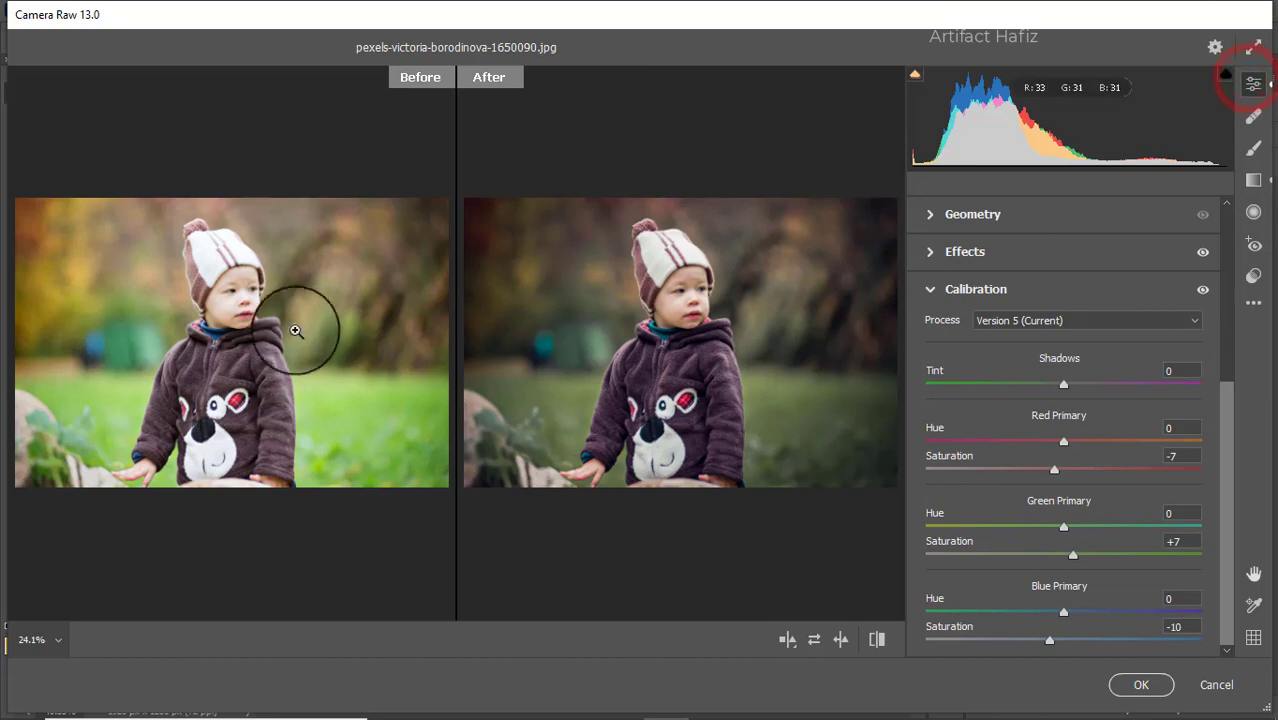
{"action": "left_click", "coordinate": [1137, 683]}
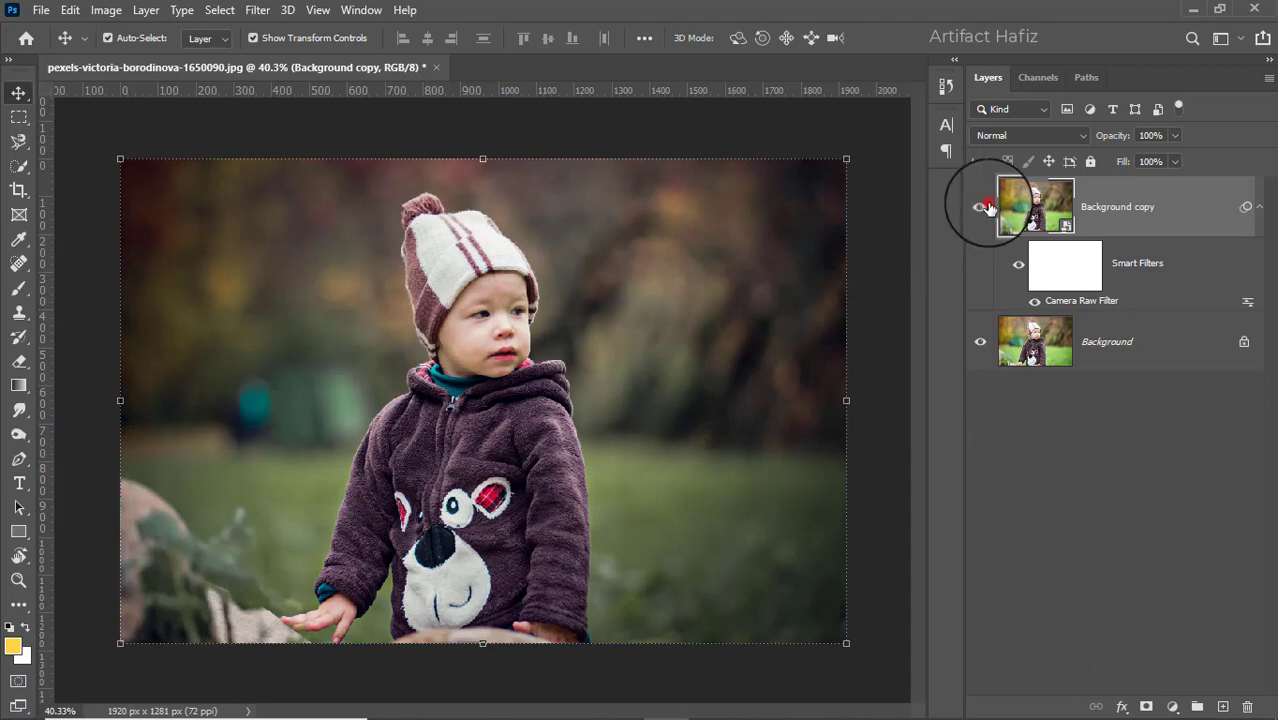
{"action": "left_click", "coordinate": [984, 207]}
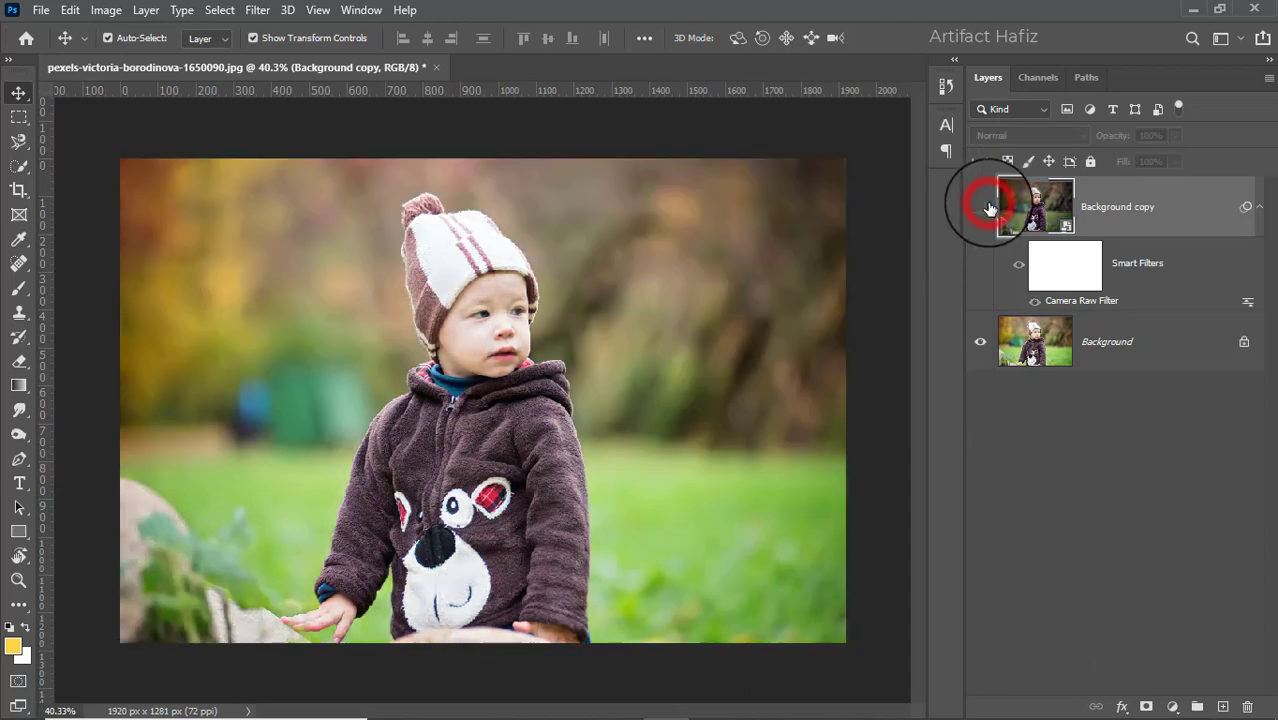
{"action": "left_click", "coordinate": [984, 207]}
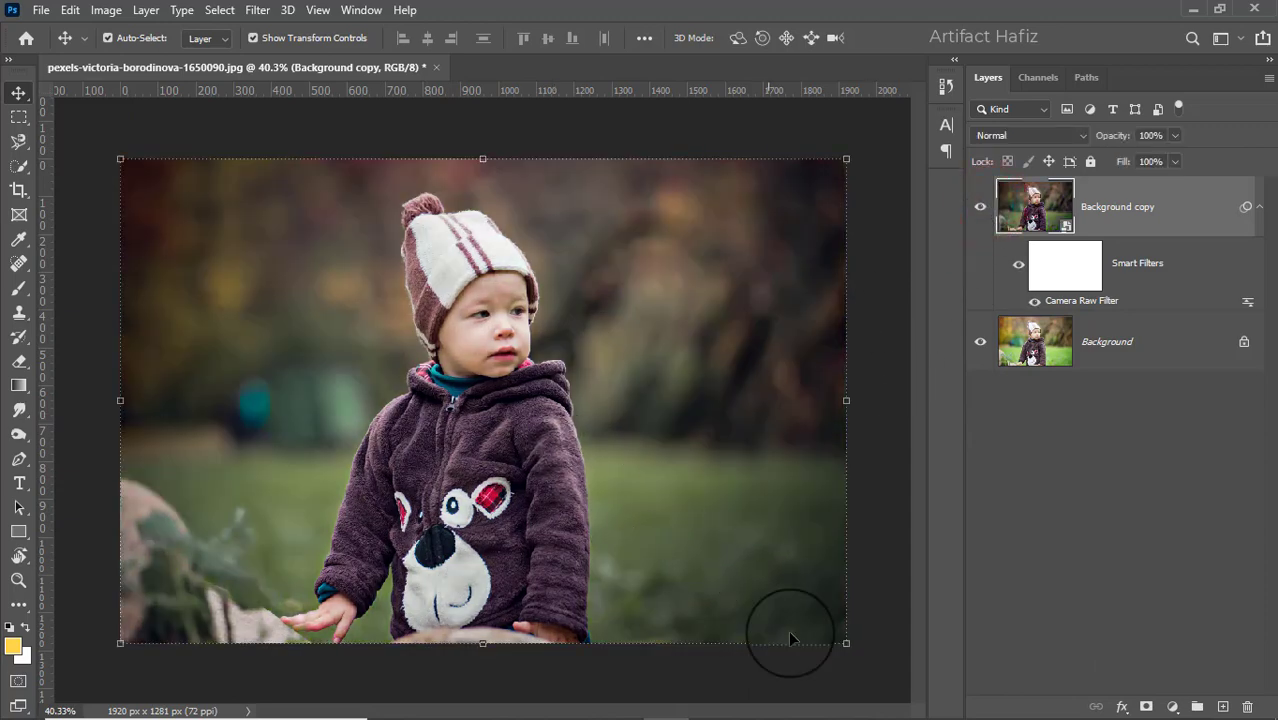